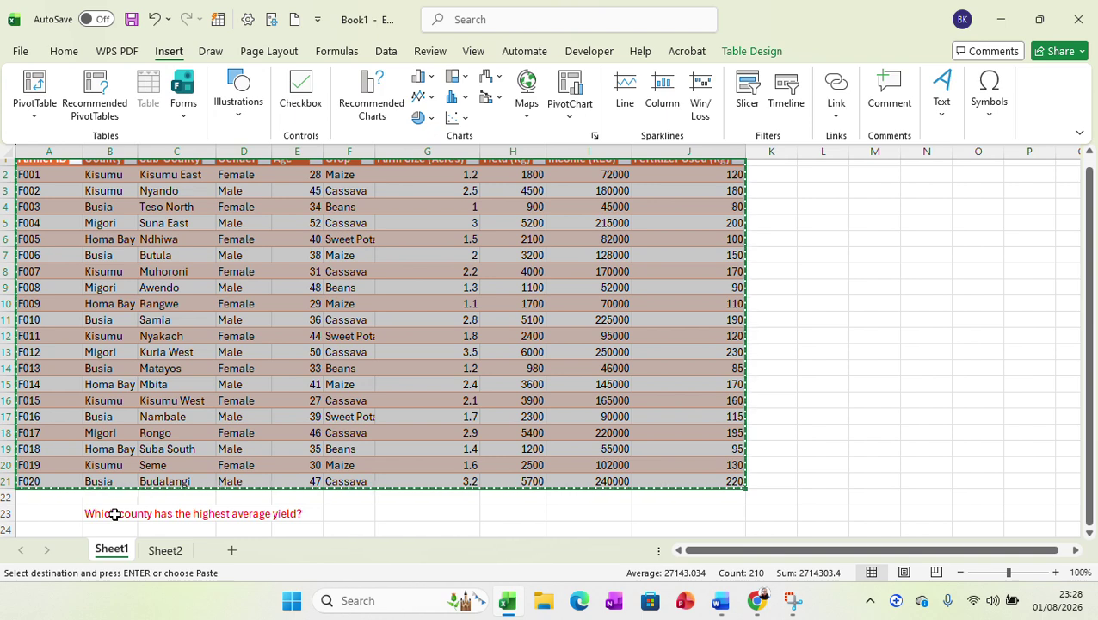
# Cancel the pending copy of the farmer table and deselect it.
pyautogui.click(828, 341)
pyautogui.click(812, 303)
pyautogui.press('Escape')
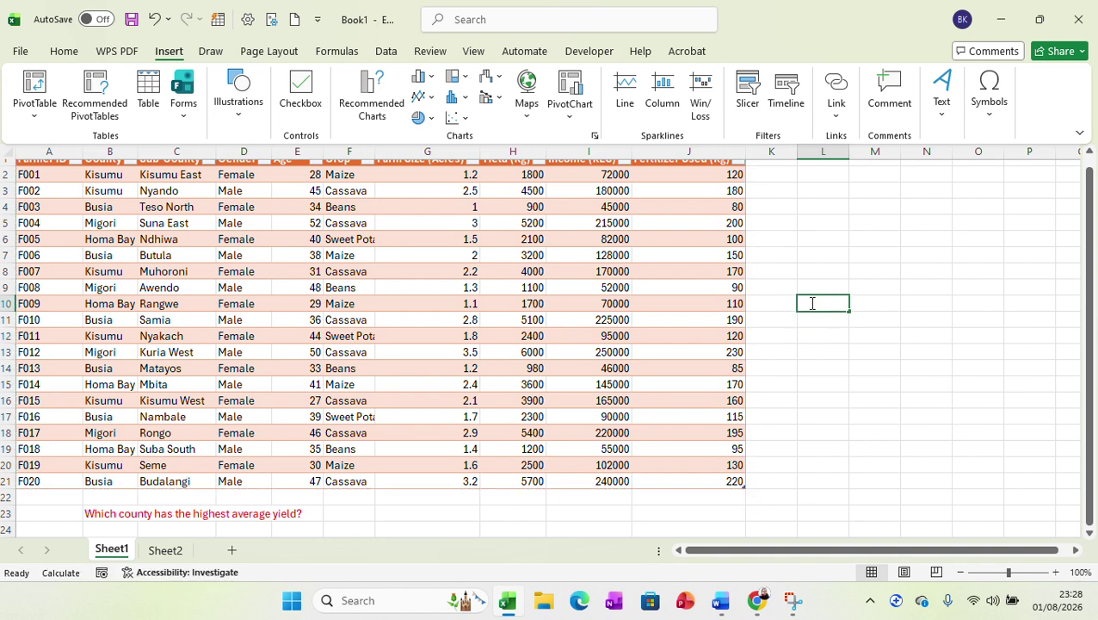
pyautogui.click(820, 223)
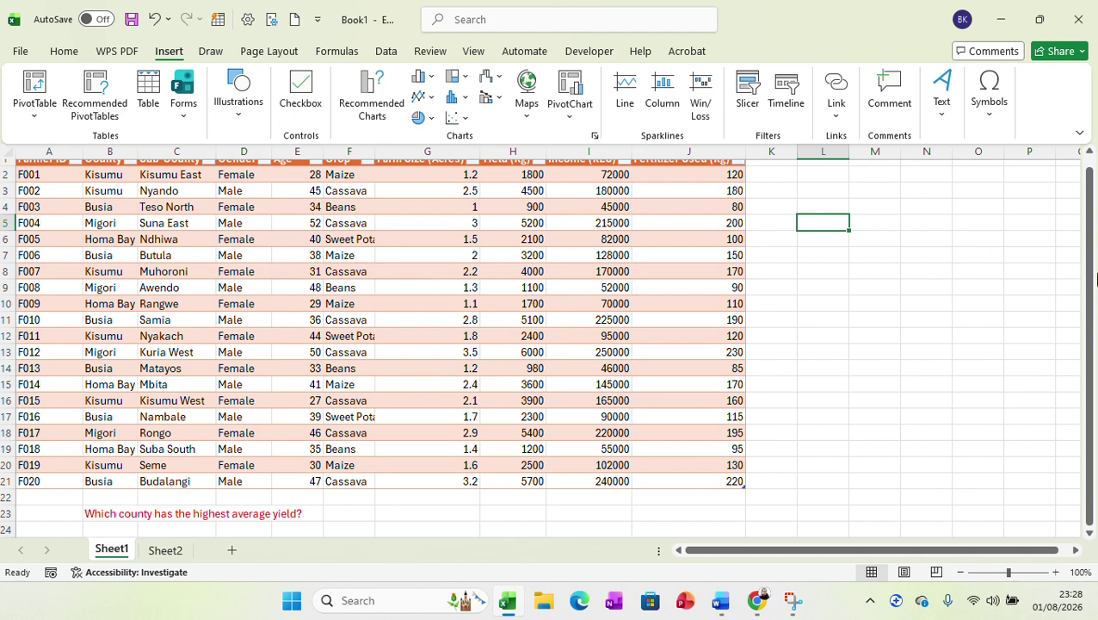
pyautogui.moveTo(1089, 284); pyautogui.dragTo(1090, 274)
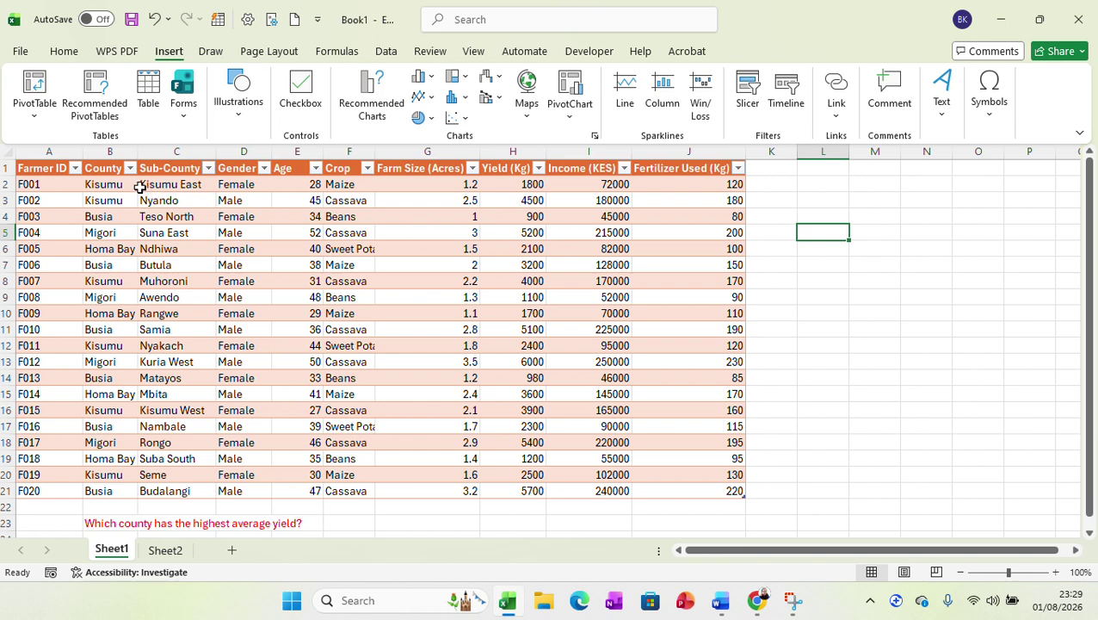
# Select the County and Yield (Kg) columns of the farmer table together, including their headers.
pyautogui.click(103, 169)
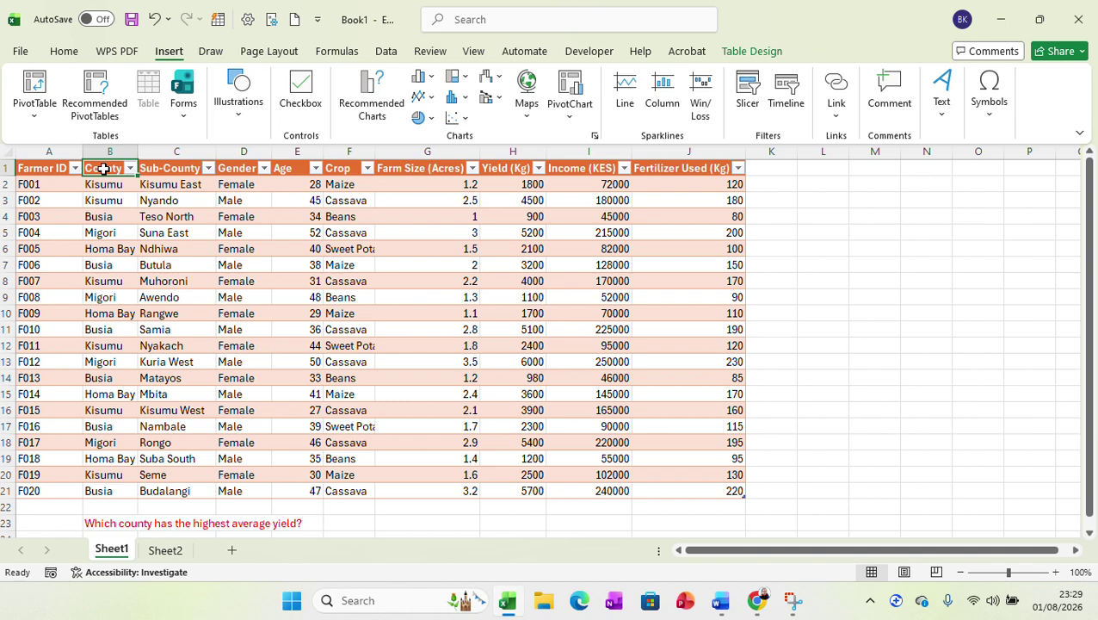
pyautogui.hotkey('ctrl', 'shift', 'Down')
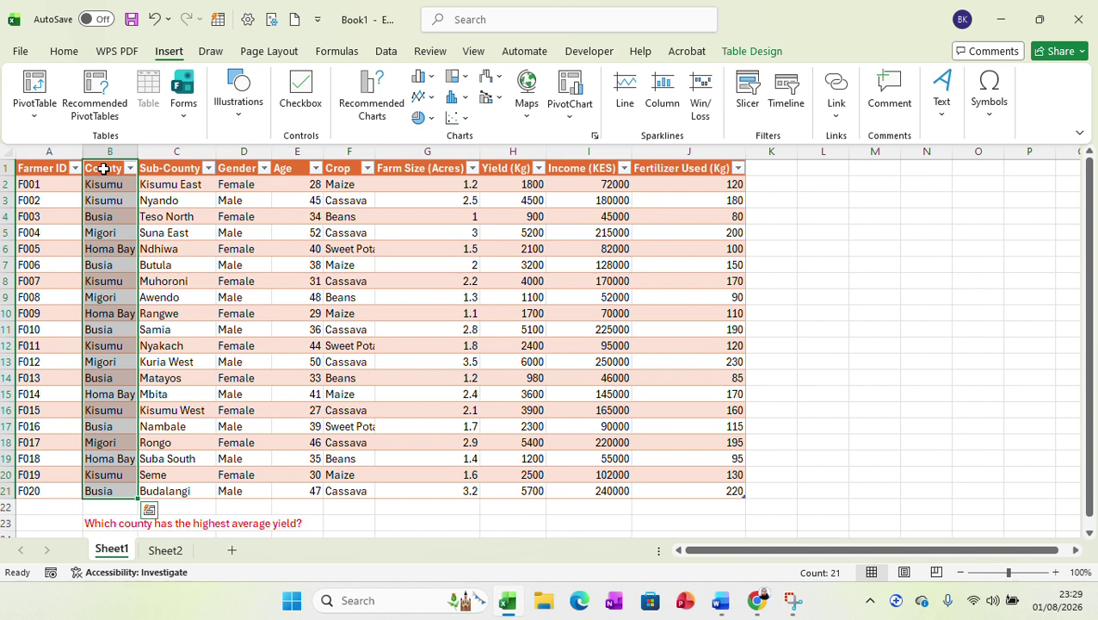
pyautogui.keyDown('ctrl'); pyautogui.click(520, 168); pyautogui.keyUp('ctrl')
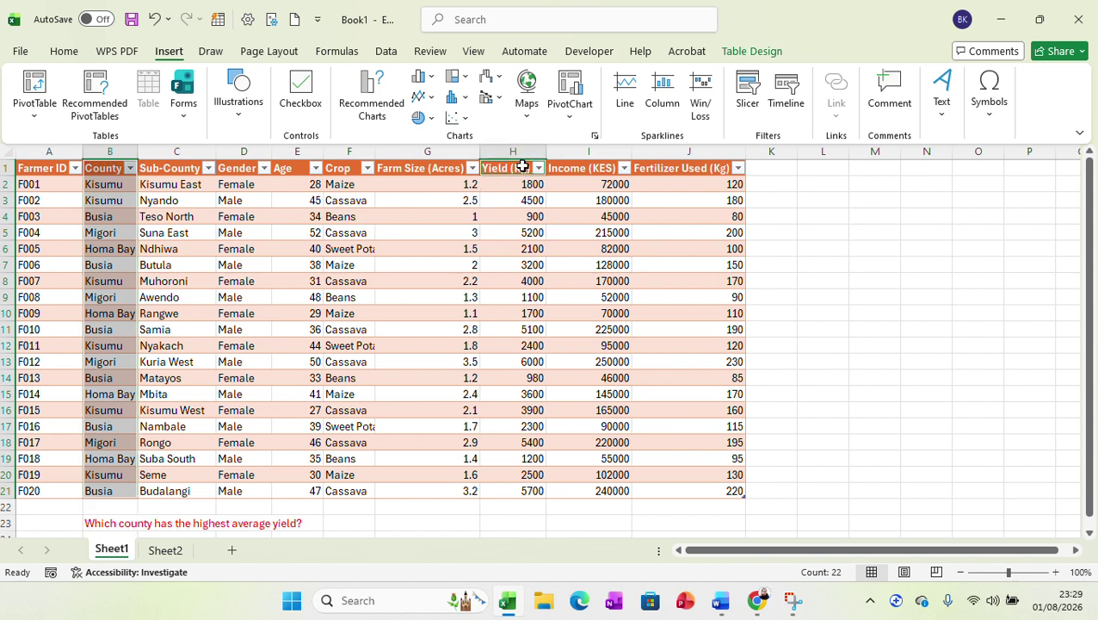
pyautogui.hotkey('ctrl', 'shift', 'Down')
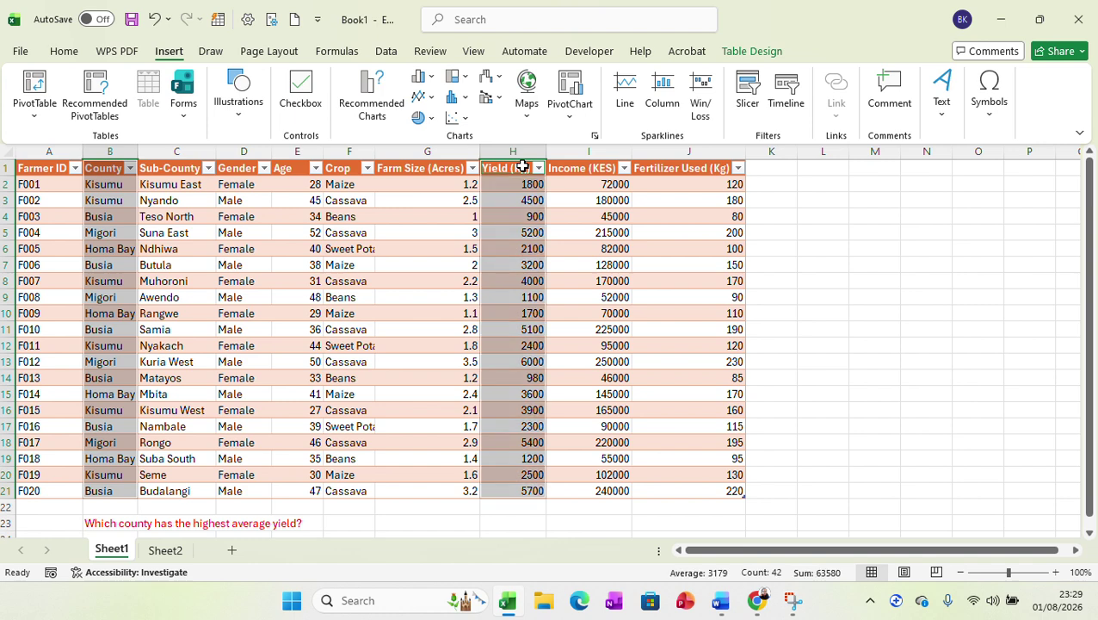
# Insert a Clustered Bar chart from the selected data, using the variant that plots each county entry as its own coloured series.
pyautogui.click(364, 95)
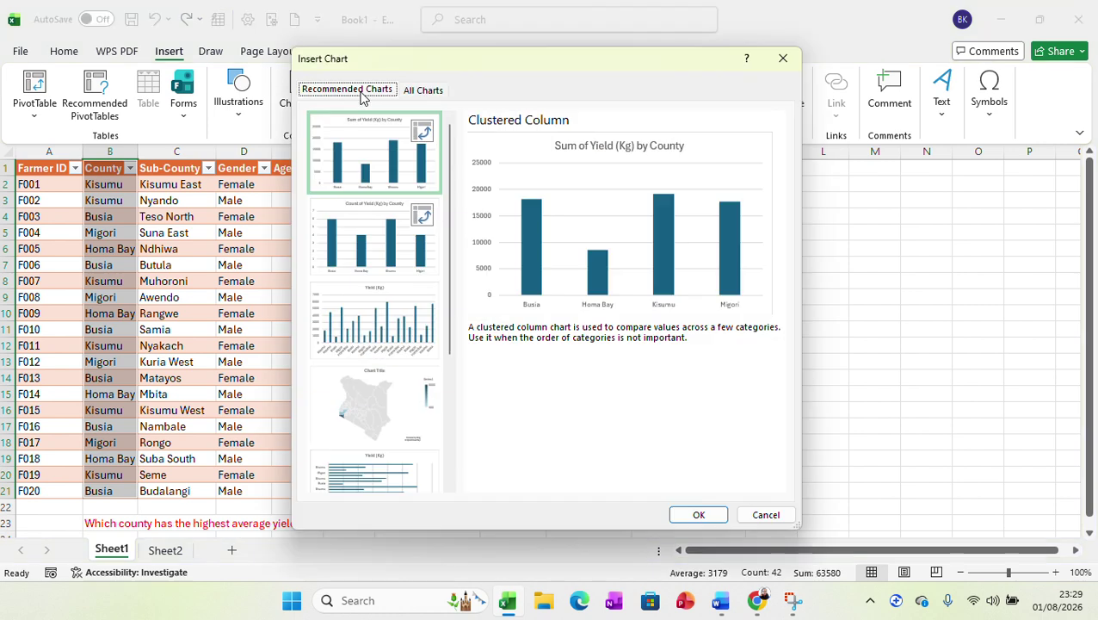
pyautogui.click(418, 91)
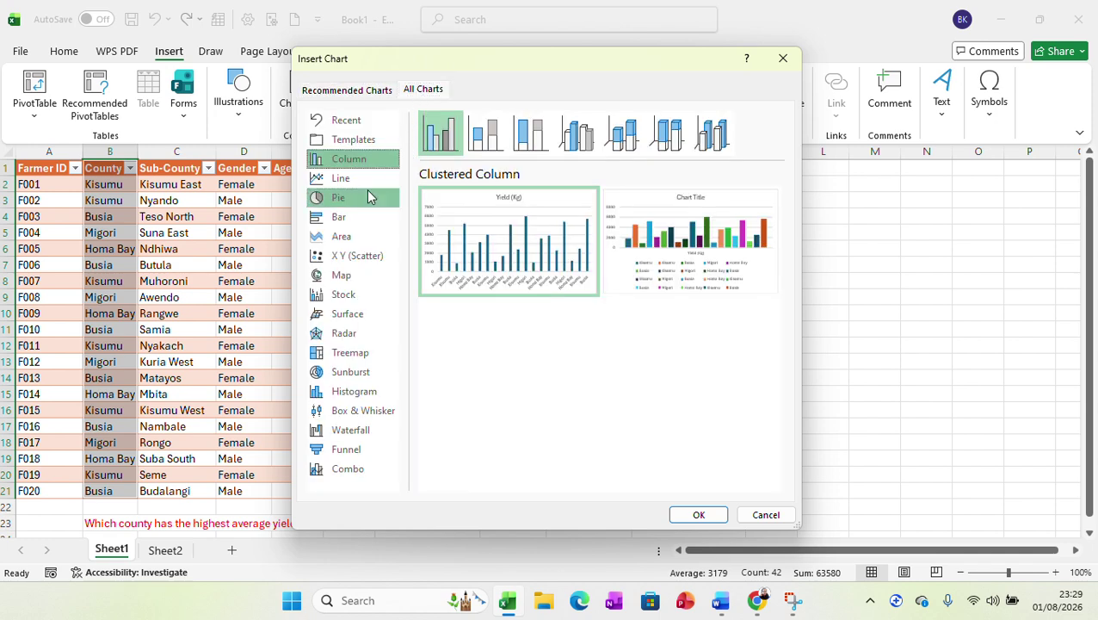
pyautogui.click(345, 223)
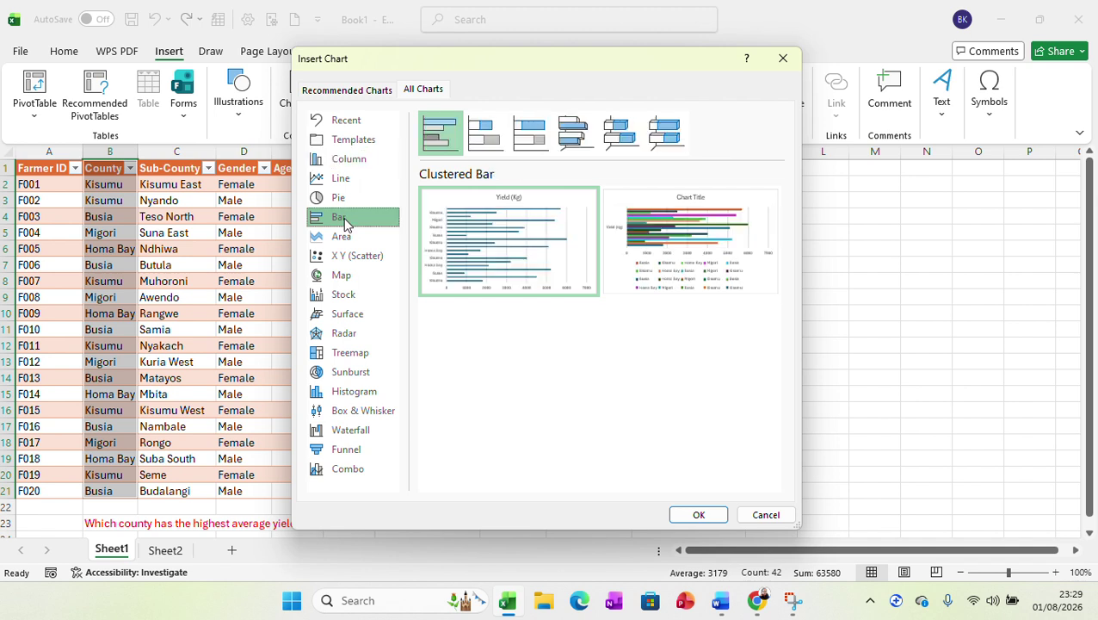
pyautogui.click(494, 145)
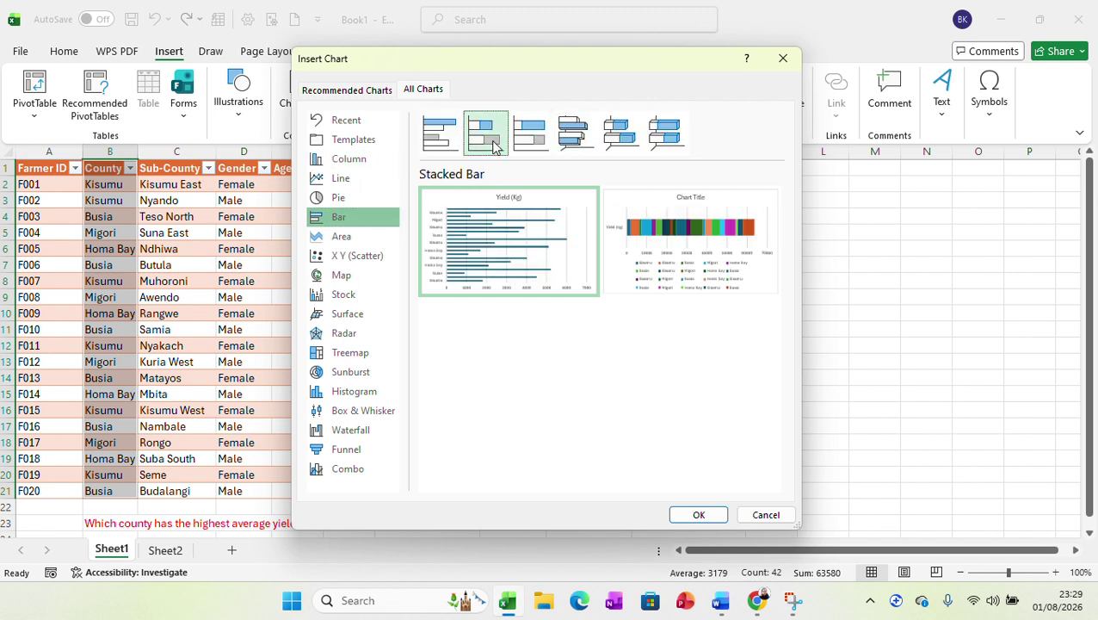
pyautogui.click(447, 142)
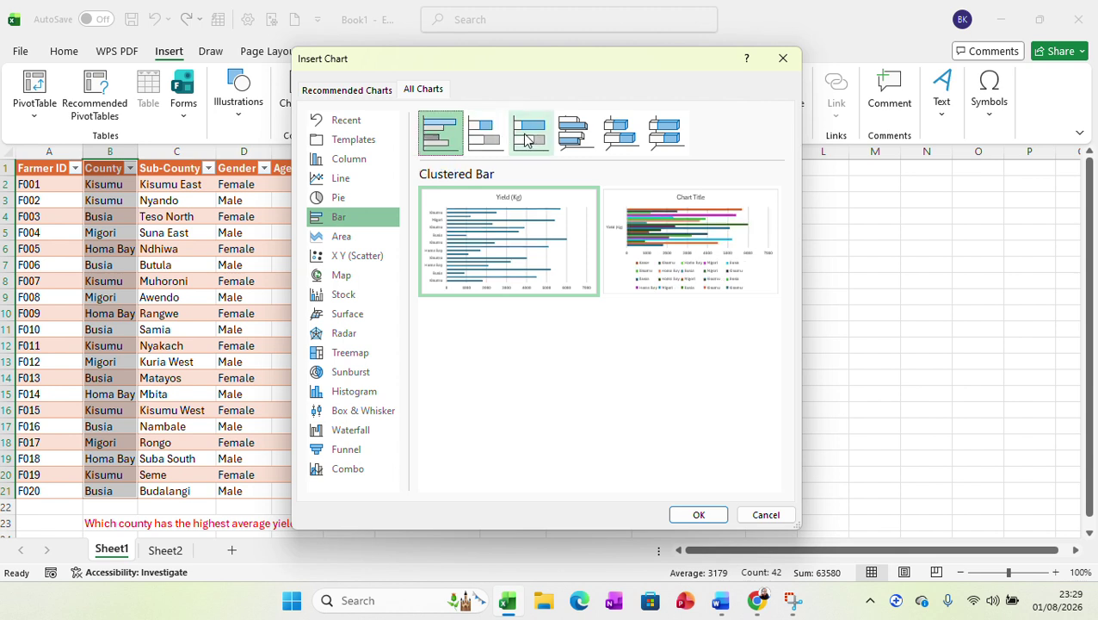
pyautogui.click(528, 140)
pyautogui.click(440, 148)
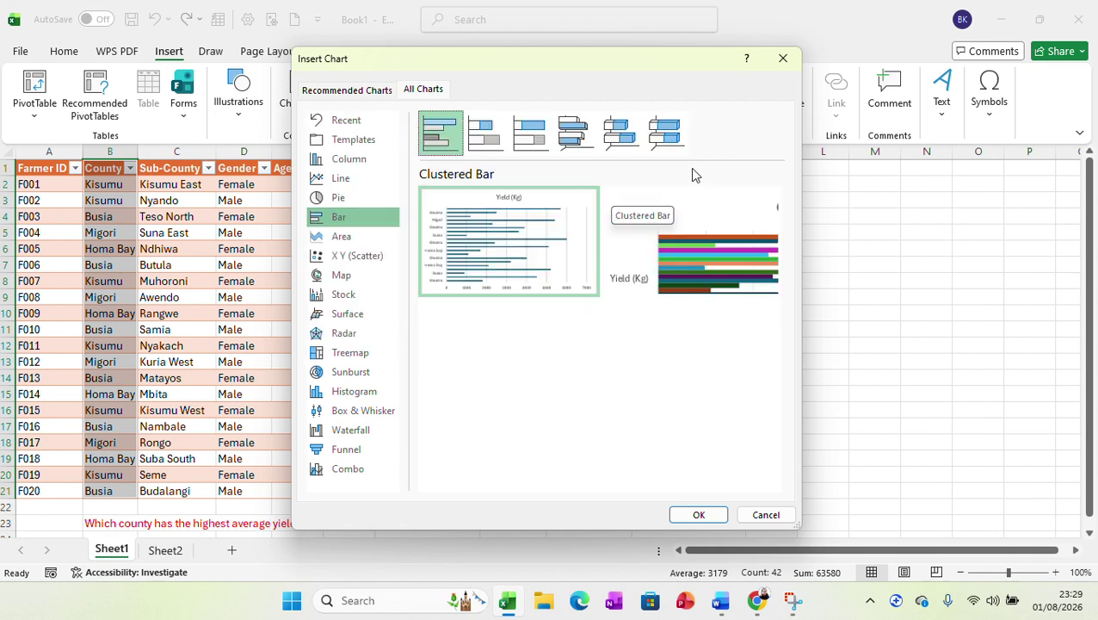
pyautogui.click(694, 222)
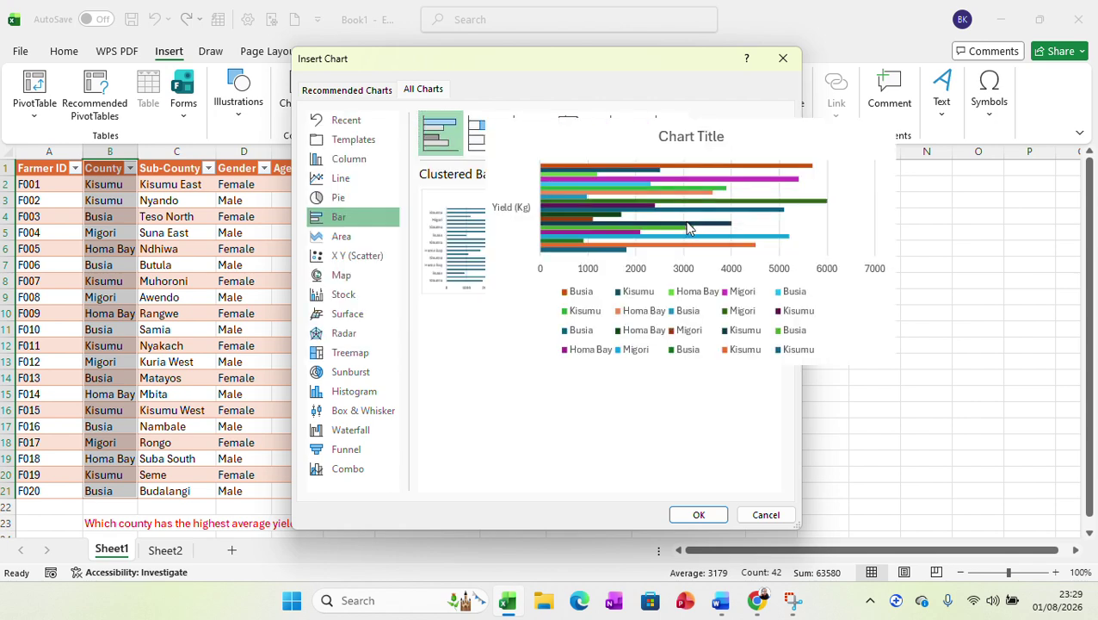
pyautogui.click(702, 514)
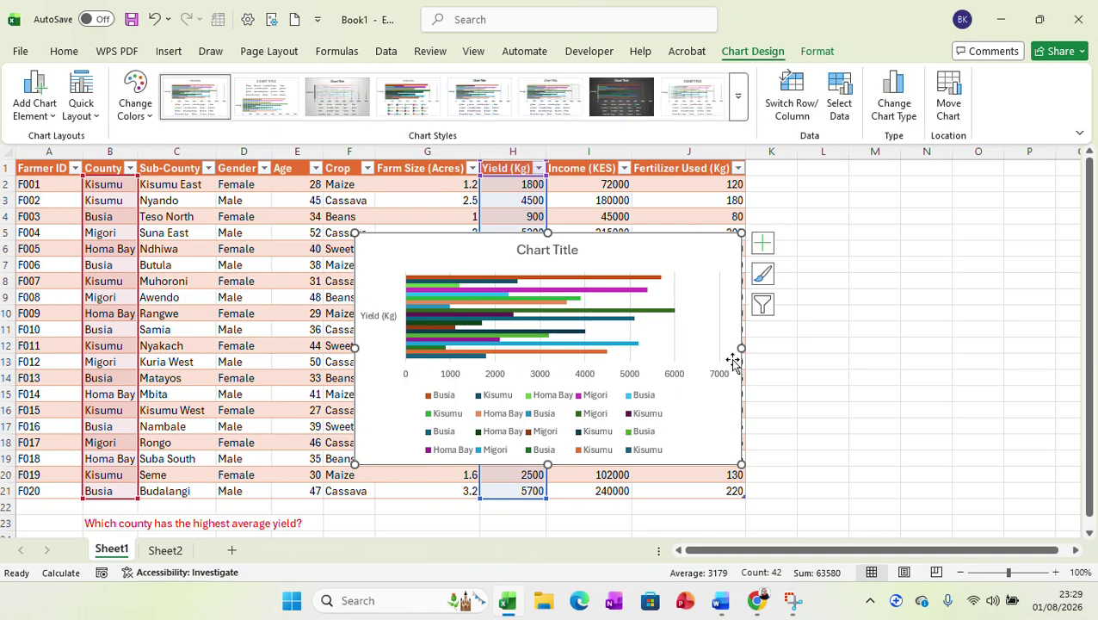
# Move the chart beside the farmer table, across columns K to R starting at row 2.
pyautogui.moveTo(635, 252); pyautogui.dragTo(1036, 205)
pyautogui.moveTo(785, 555); pyautogui.dragTo(792, 555)
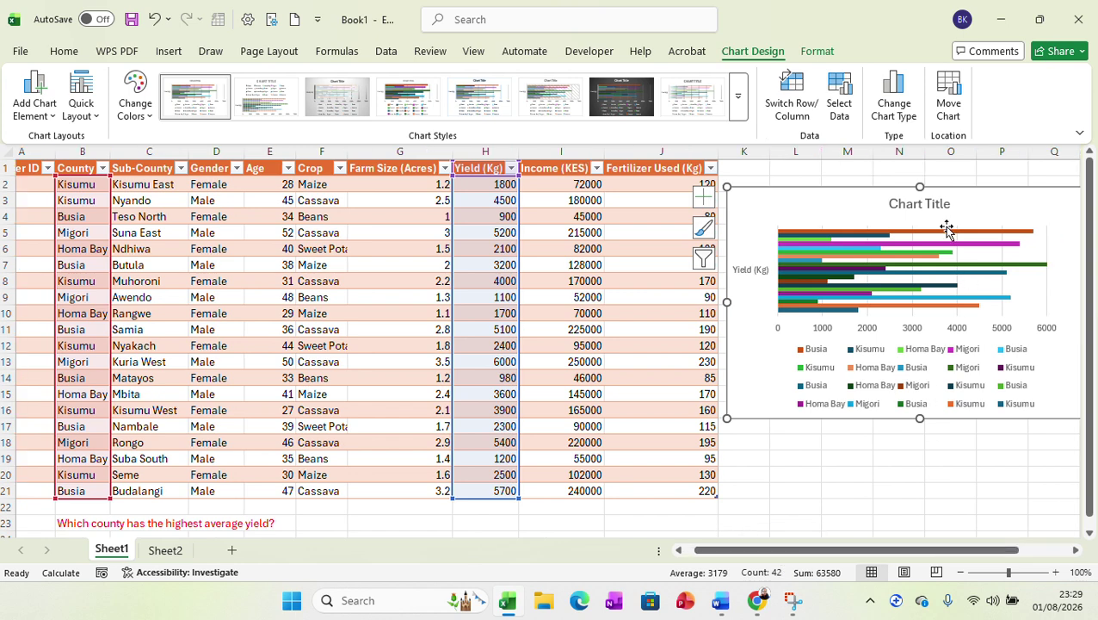
pyautogui.moveTo(965, 202); pyautogui.dragTo(963, 198)
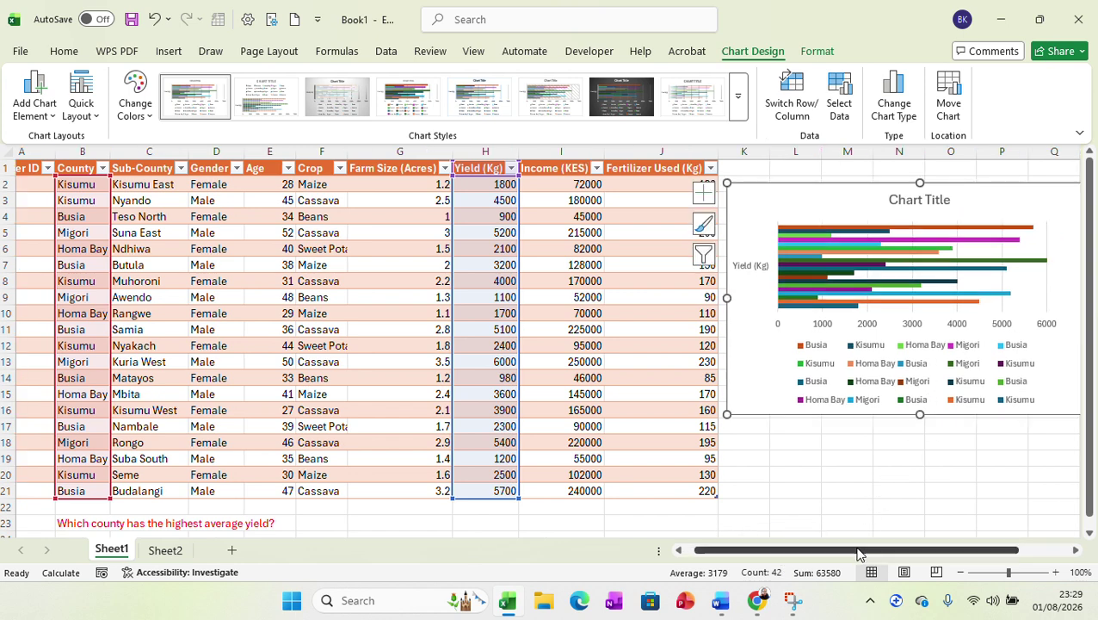
pyautogui.moveTo(857, 556); pyautogui.dragTo(908, 555)
pyautogui.click(1031, 324)
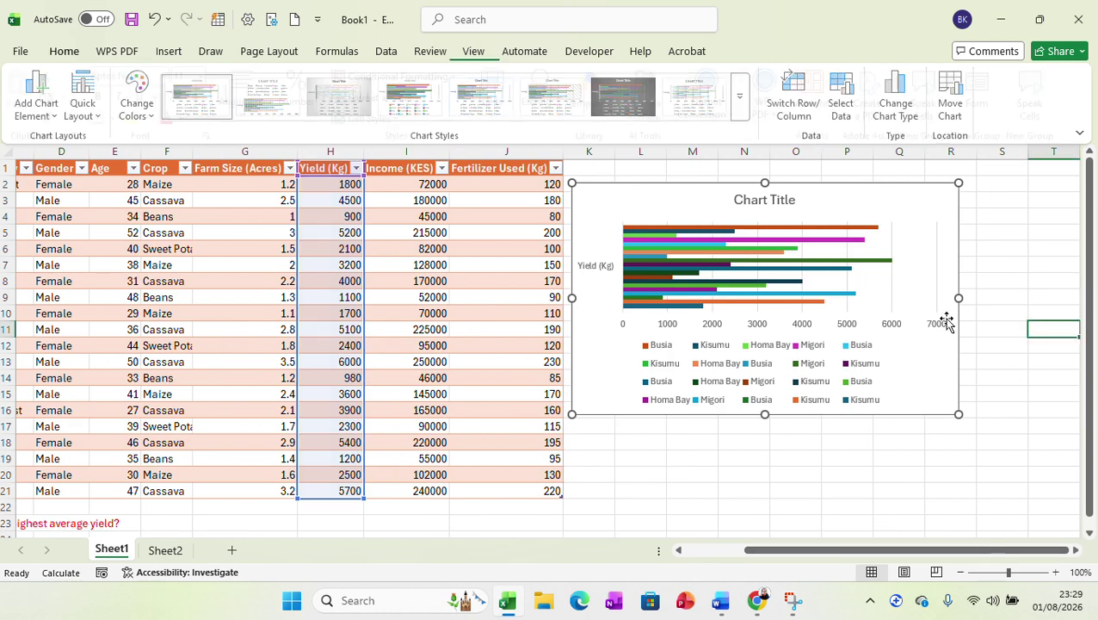
# Preview the available chart styles and apply the first style to the bar chart.
pyautogui.click(663, 207)
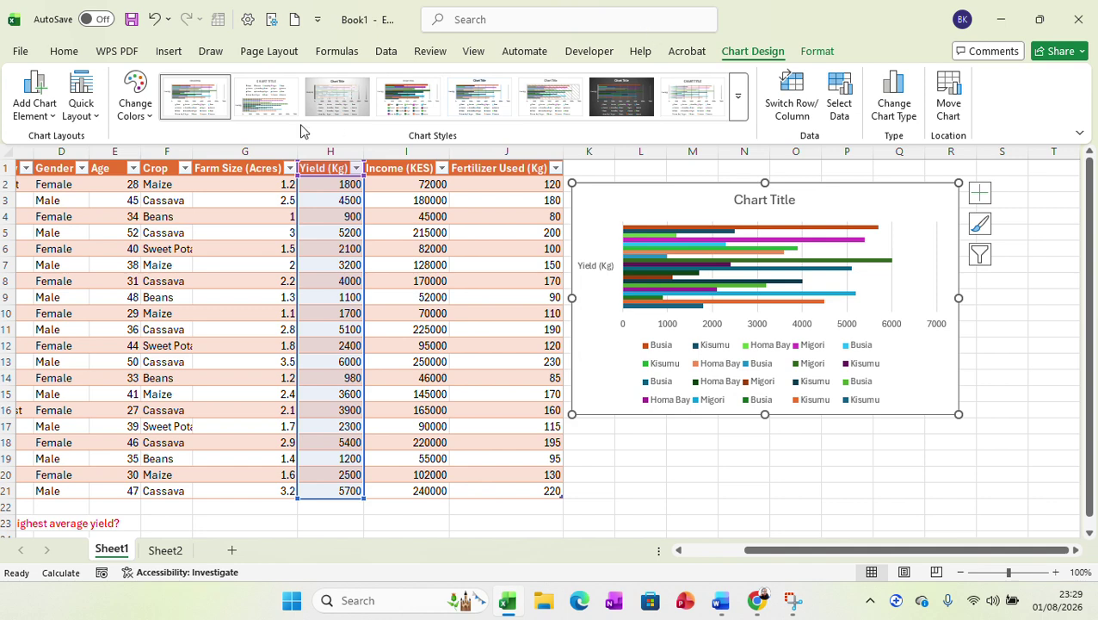
pyautogui.click(738, 95)
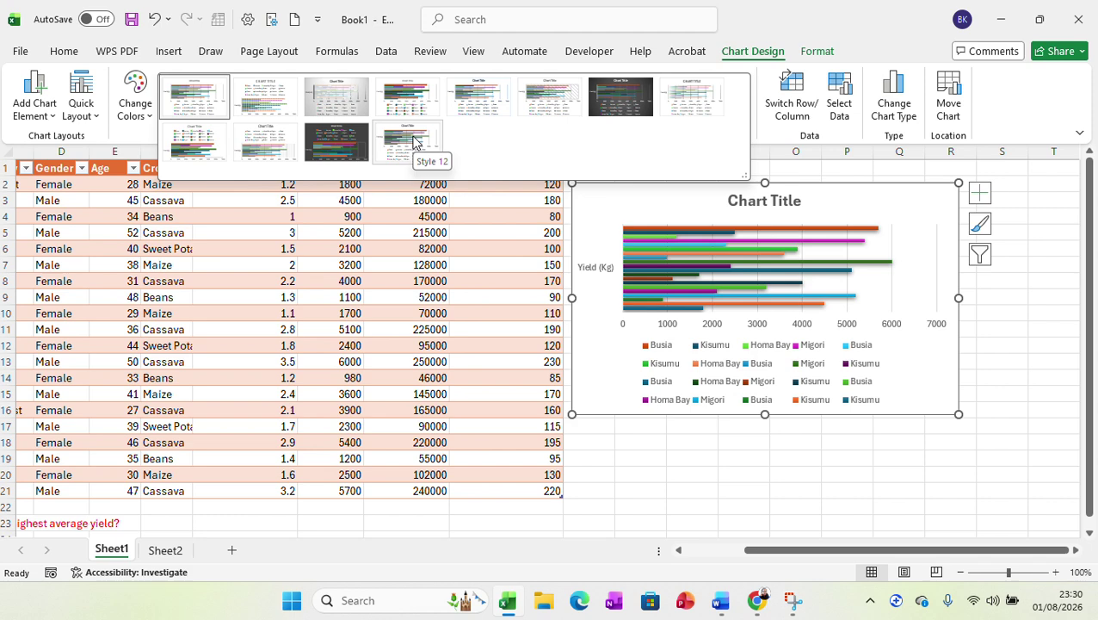
pyautogui.click(190, 110)
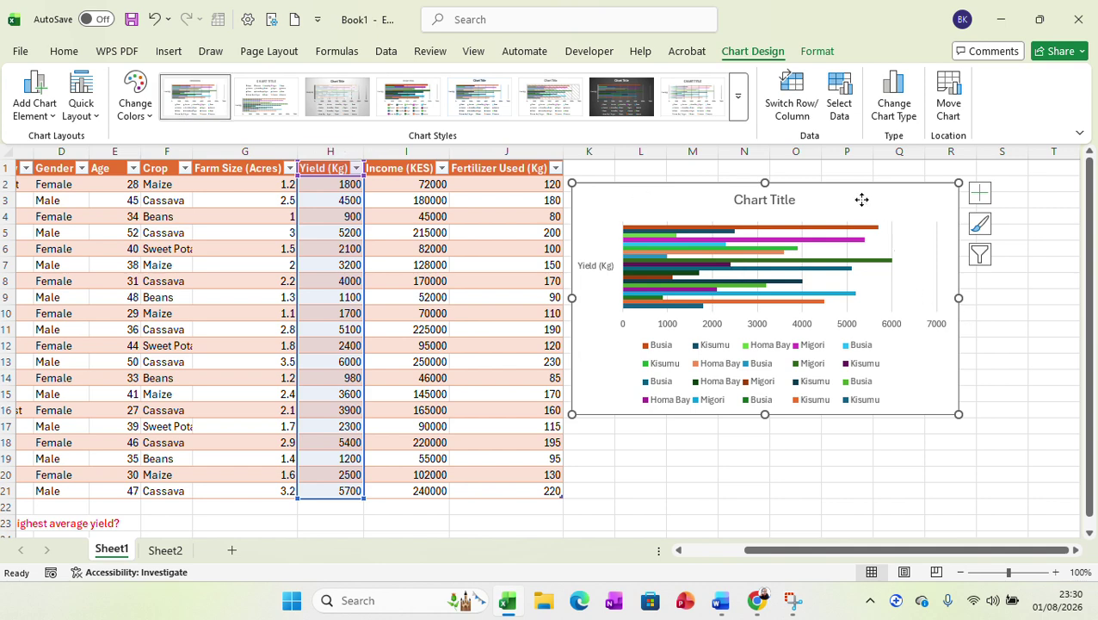
# Change the chart title to "Yields per County".
pyautogui.click(768, 199)
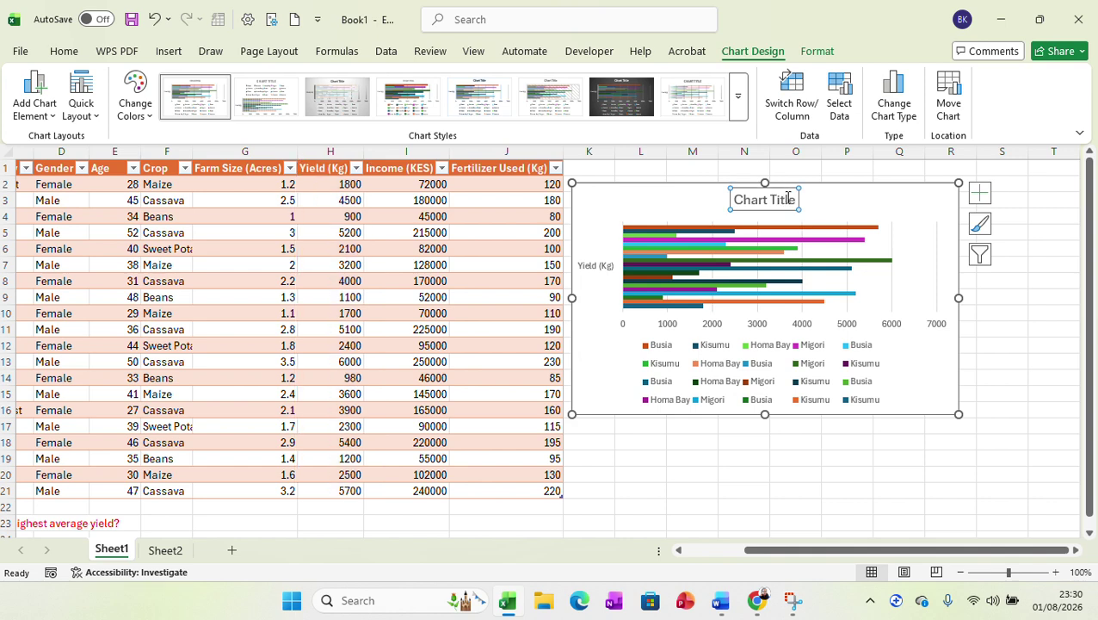
pyautogui.moveTo(795, 200); pyautogui.dragTo(737, 203)
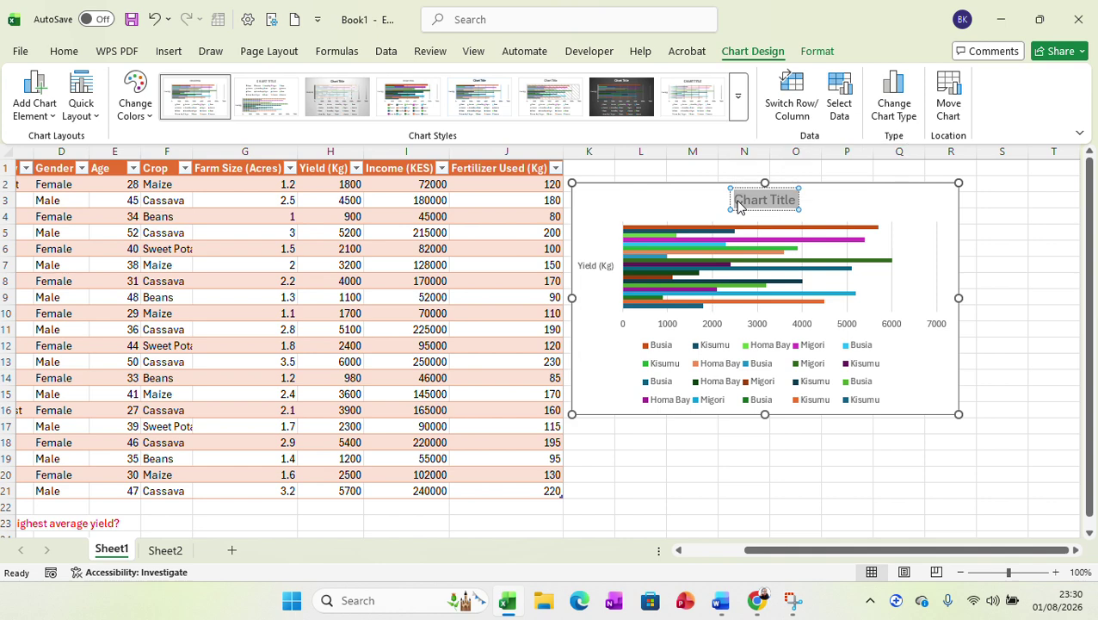
pyautogui.write('Y')
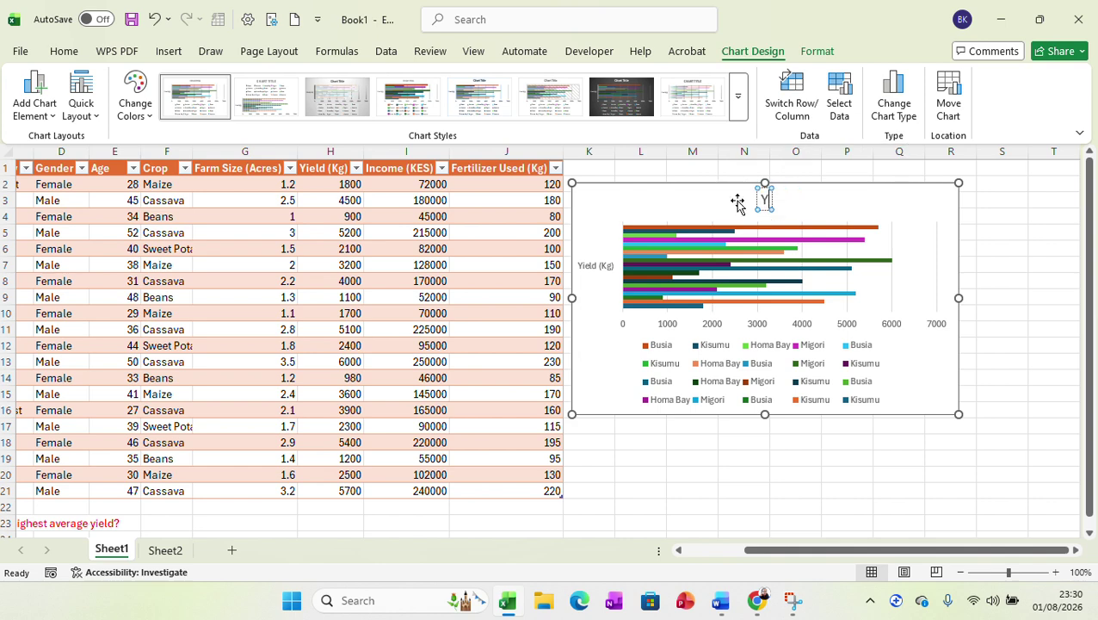
pyautogui.write('ields')
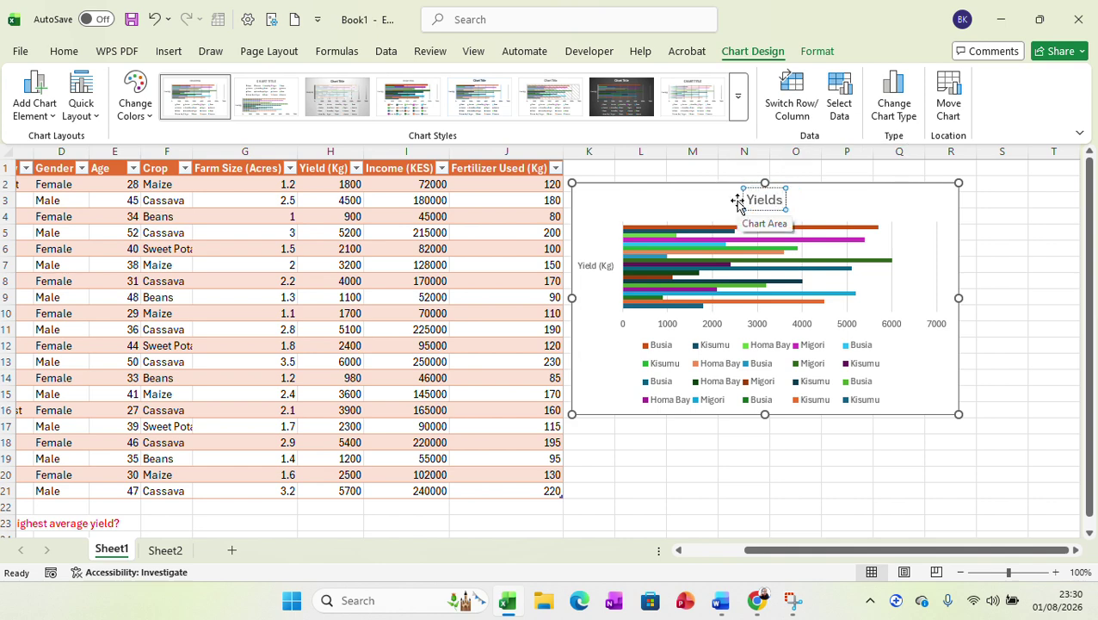
pyautogui.write(' per Cou')
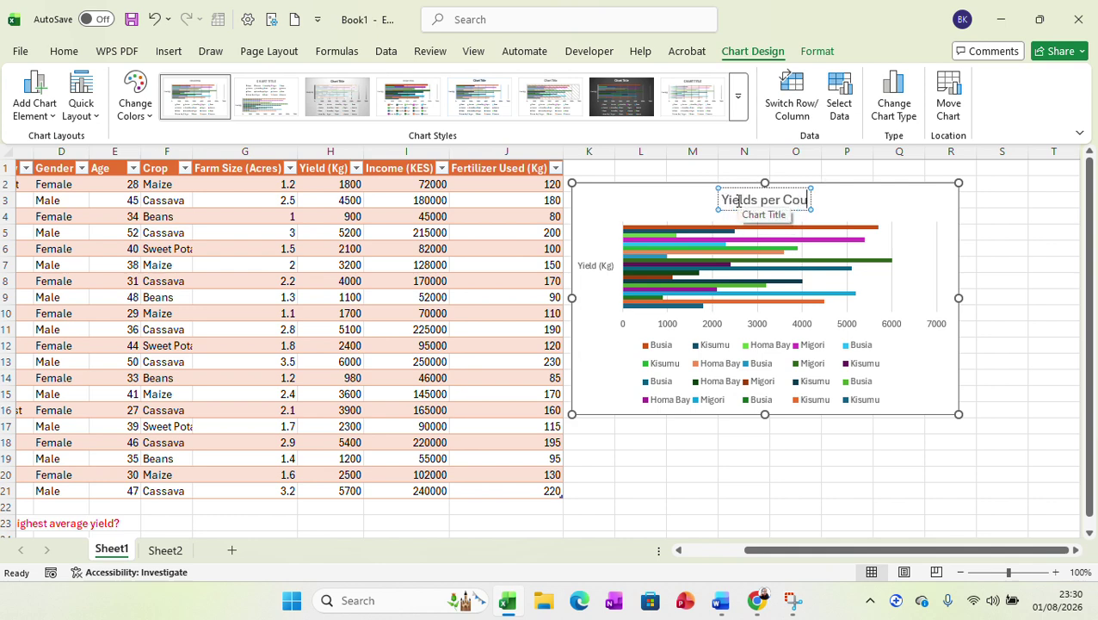
pyautogui.write('nty')
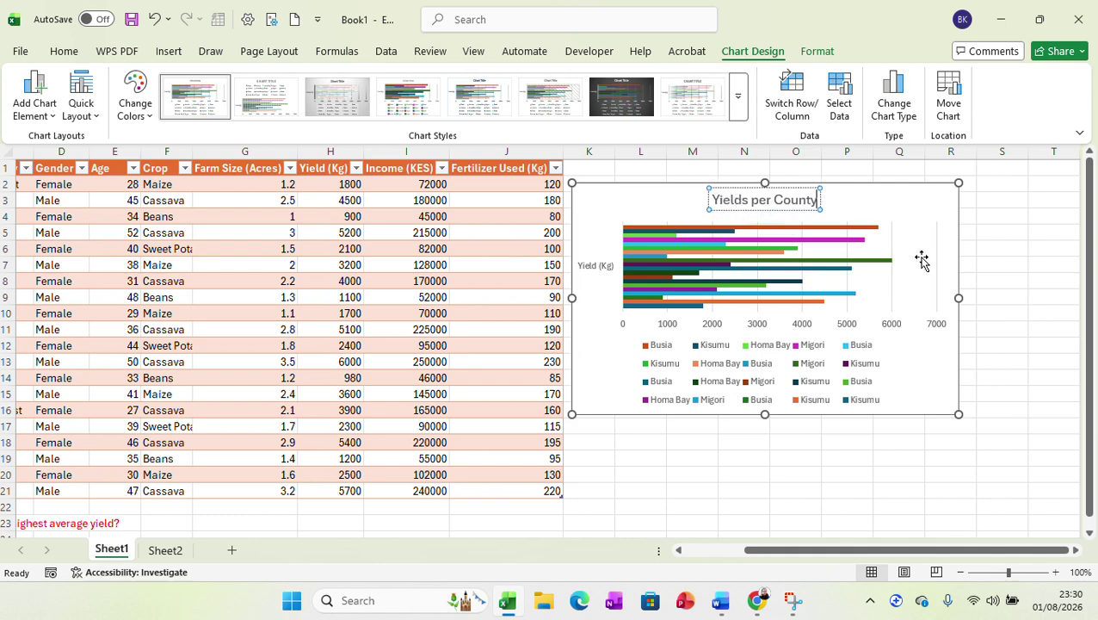
pyautogui.click(989, 267)
# Add Outside End data labels to the bars and stretch the chart's height down to row 23.
pyautogui.click(892, 213)
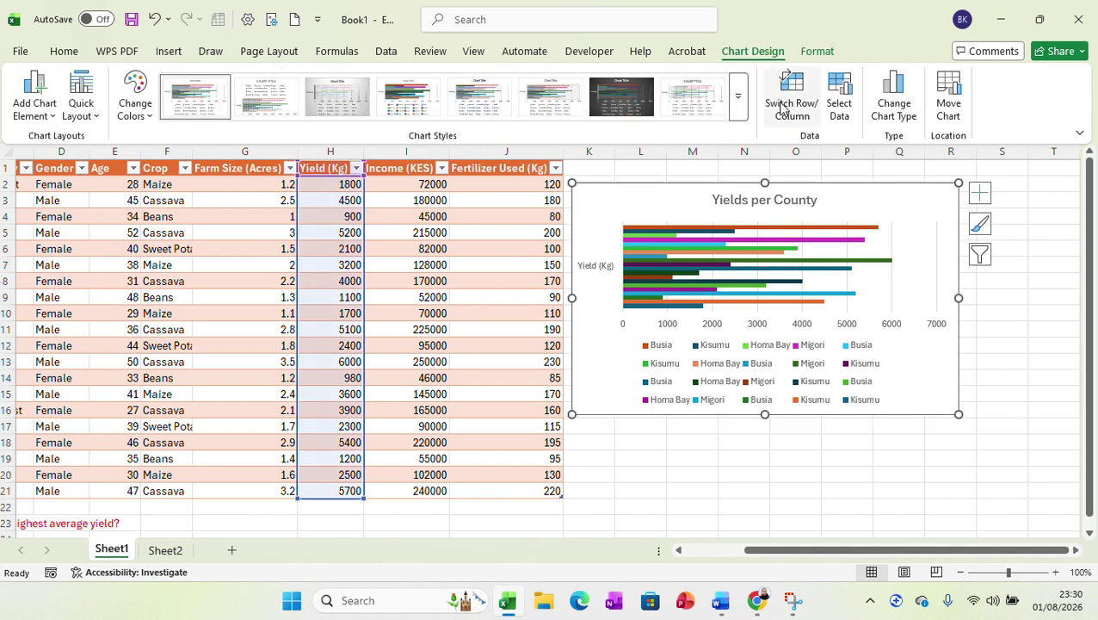
pyautogui.click(54, 120)
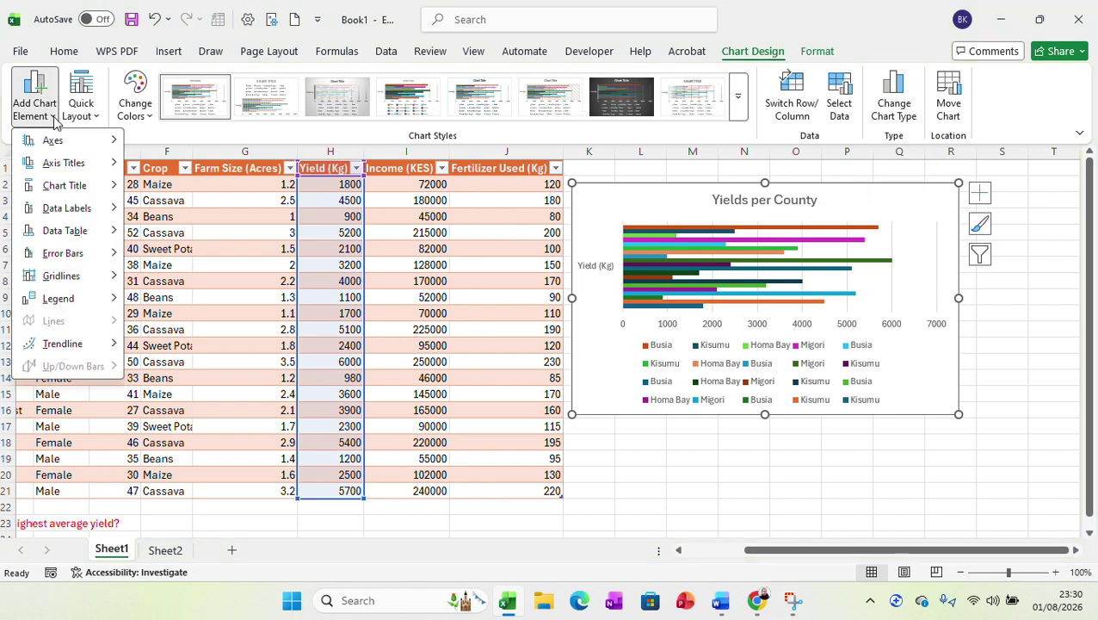
pyautogui.moveTo(56, 142)
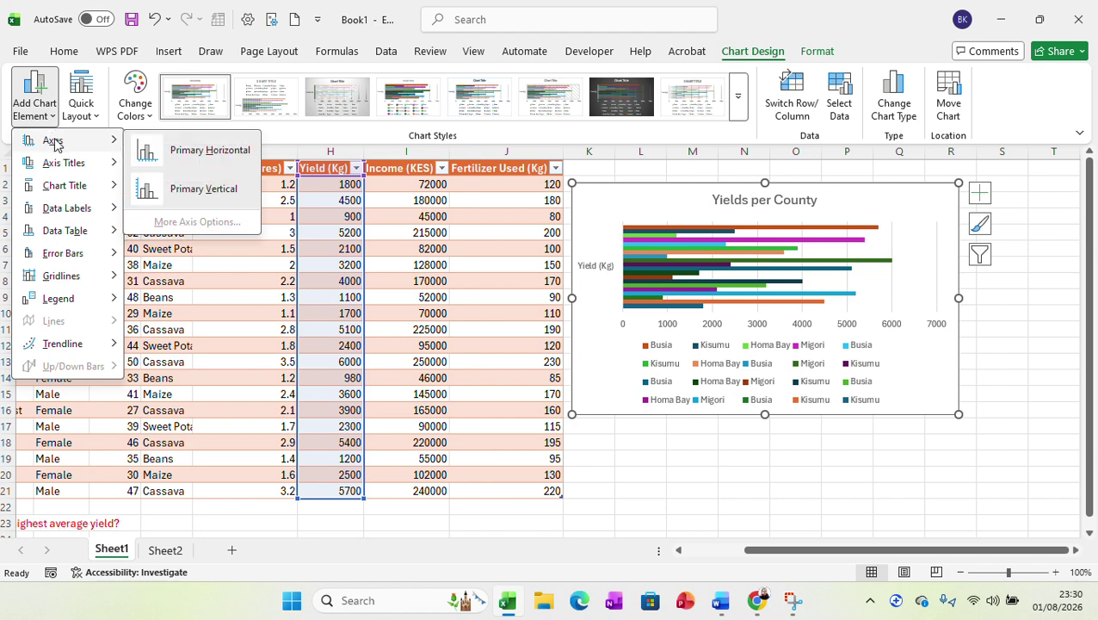
pyautogui.moveTo(63, 164)
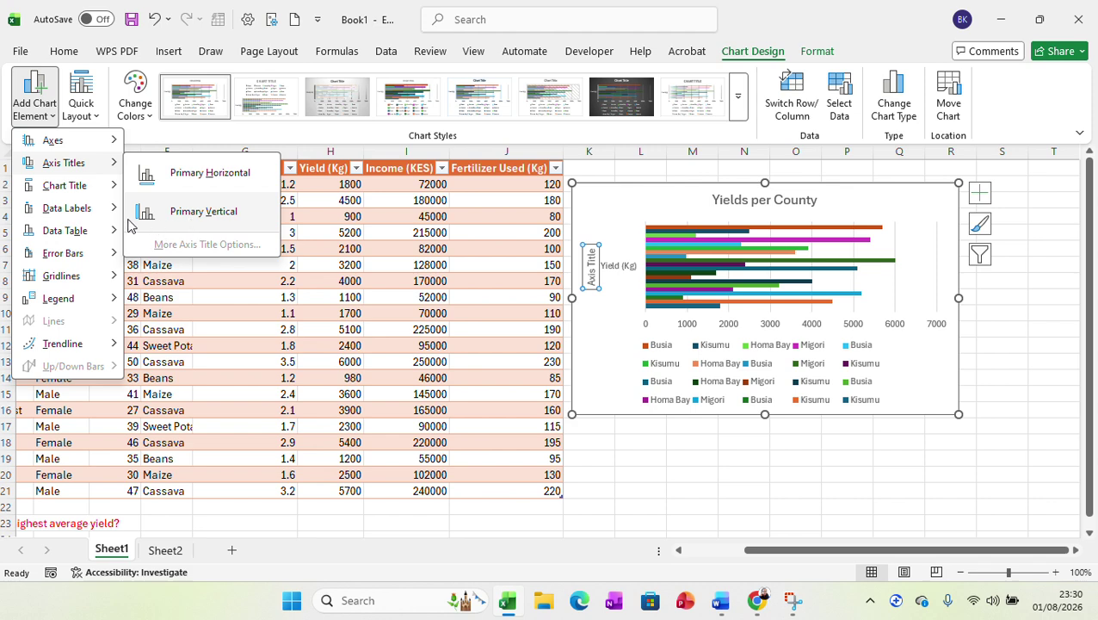
pyautogui.moveTo(71, 210)
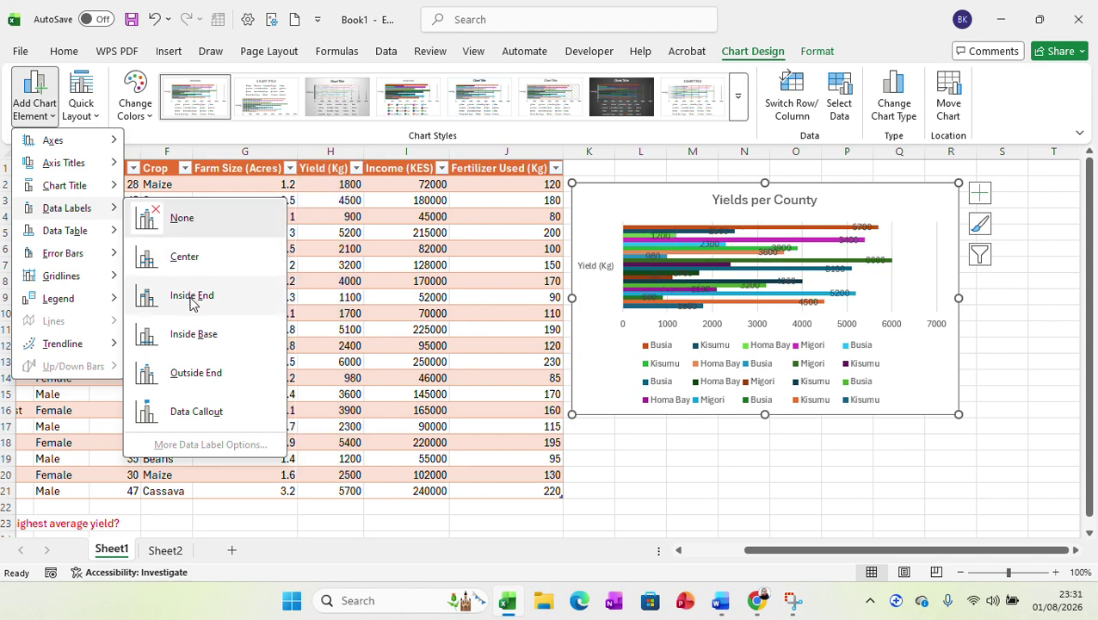
pyautogui.click(204, 383)
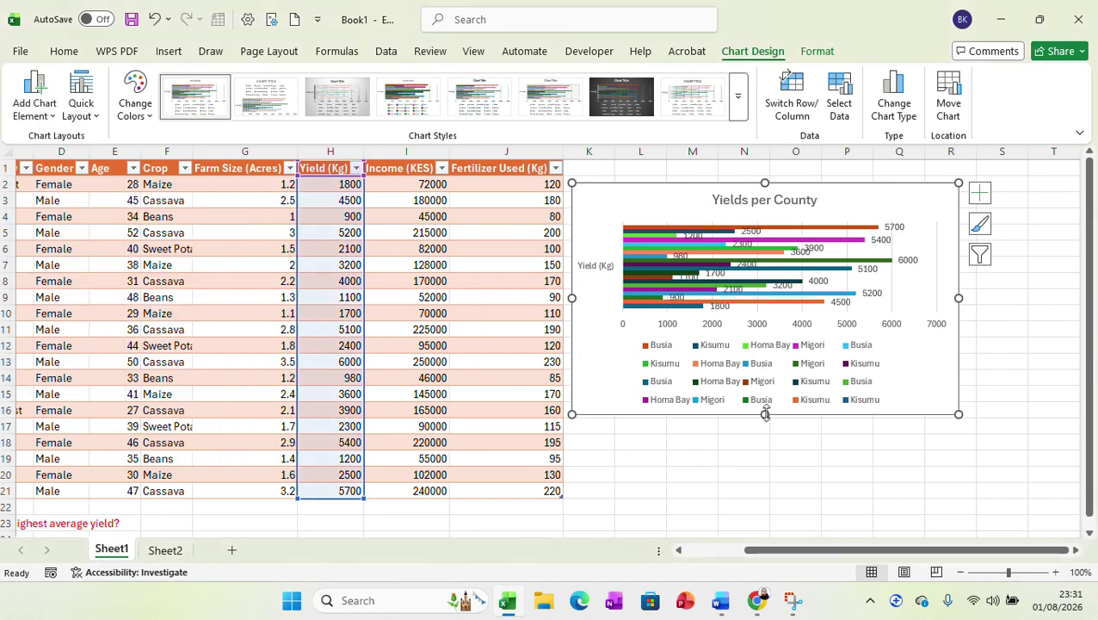
pyautogui.moveTo(765, 414); pyautogui.dragTo(770, 514)
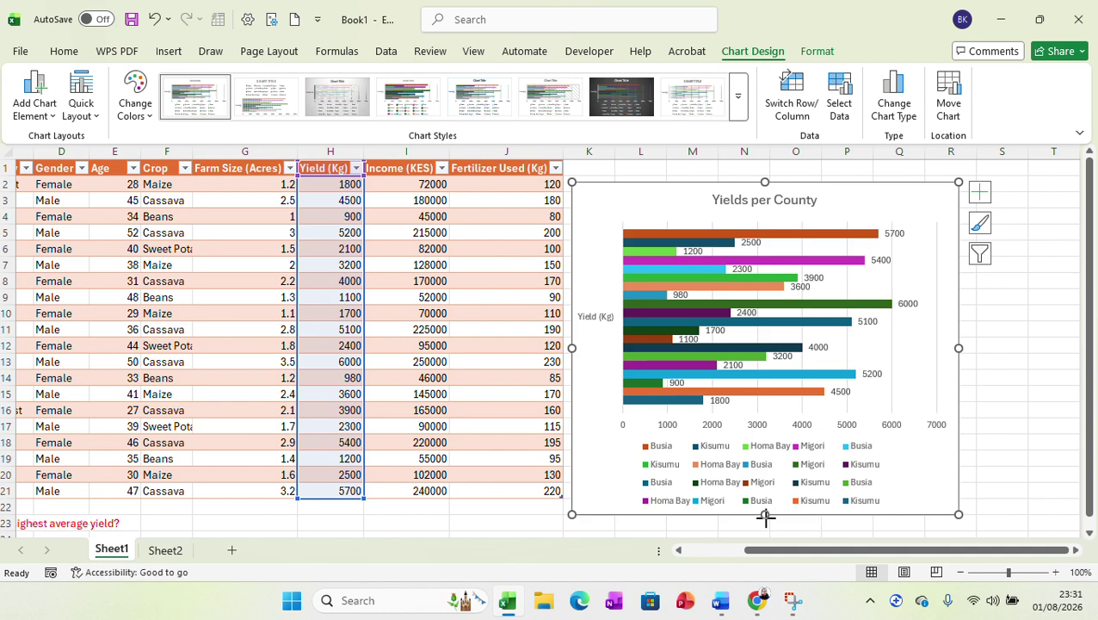
pyautogui.moveTo(765, 515); pyautogui.dragTo(767, 522)
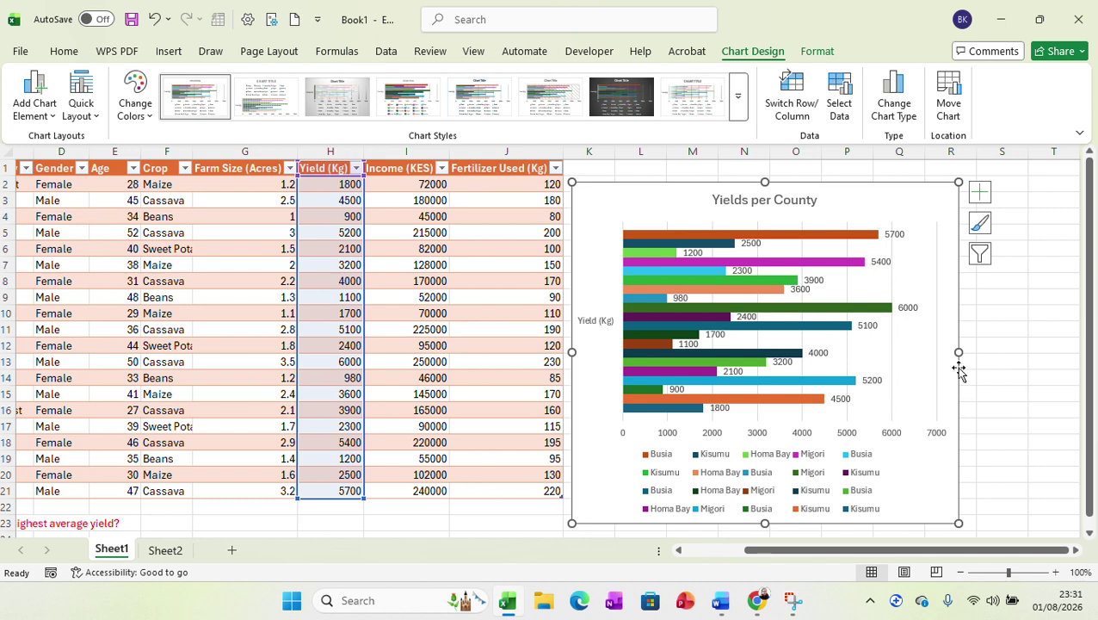
# Widen the chart into column S and add Primary Major Horizontal gridlines.
pyautogui.moveTo(958, 352); pyautogui.dragTo(1006, 352)
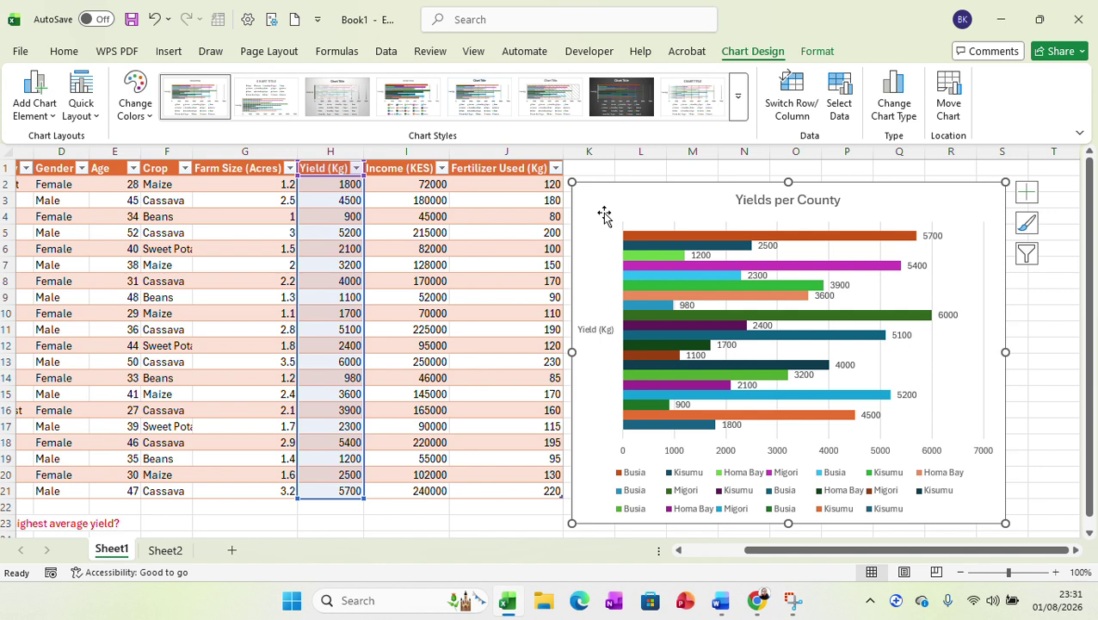
pyautogui.click(34, 102)
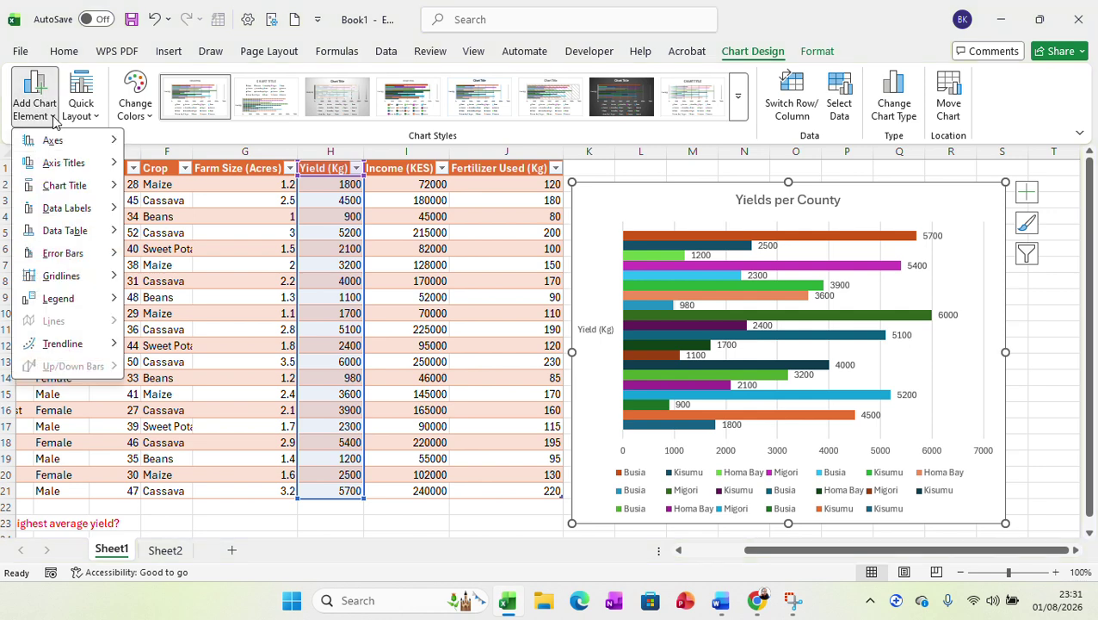
pyautogui.moveTo(57, 281)
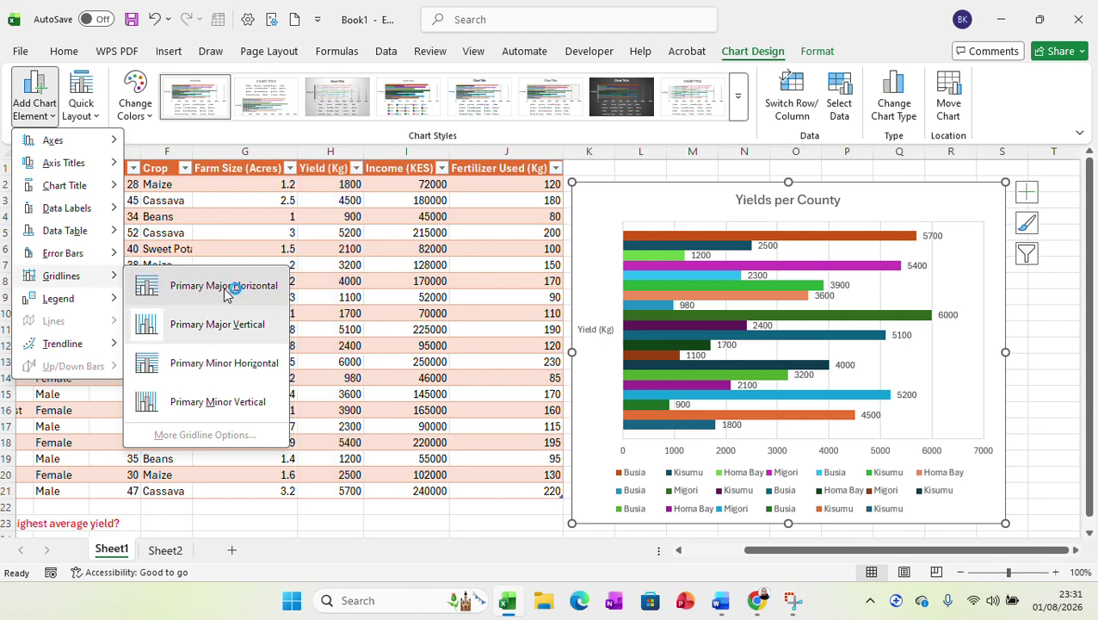
pyautogui.click(226, 289)
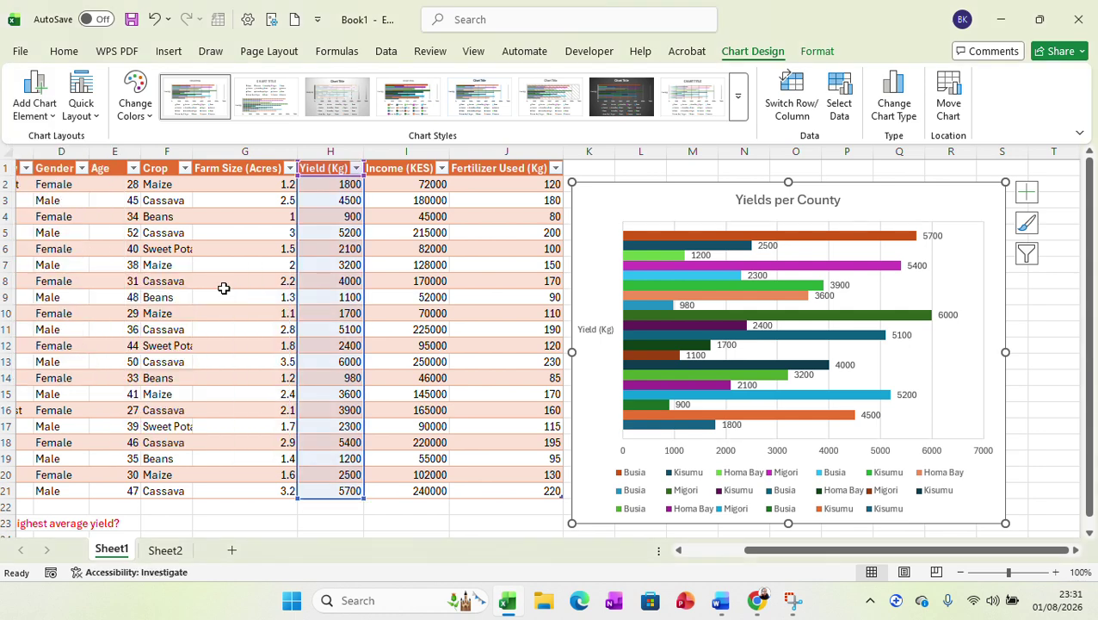
pyautogui.click(54, 114)
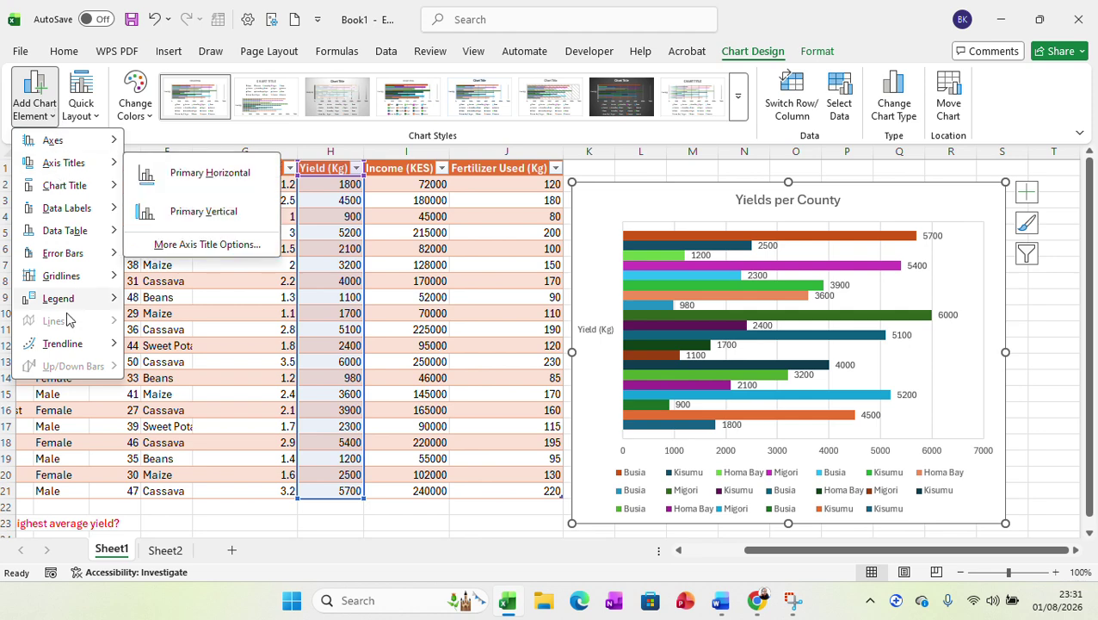
pyautogui.moveTo(68, 344)
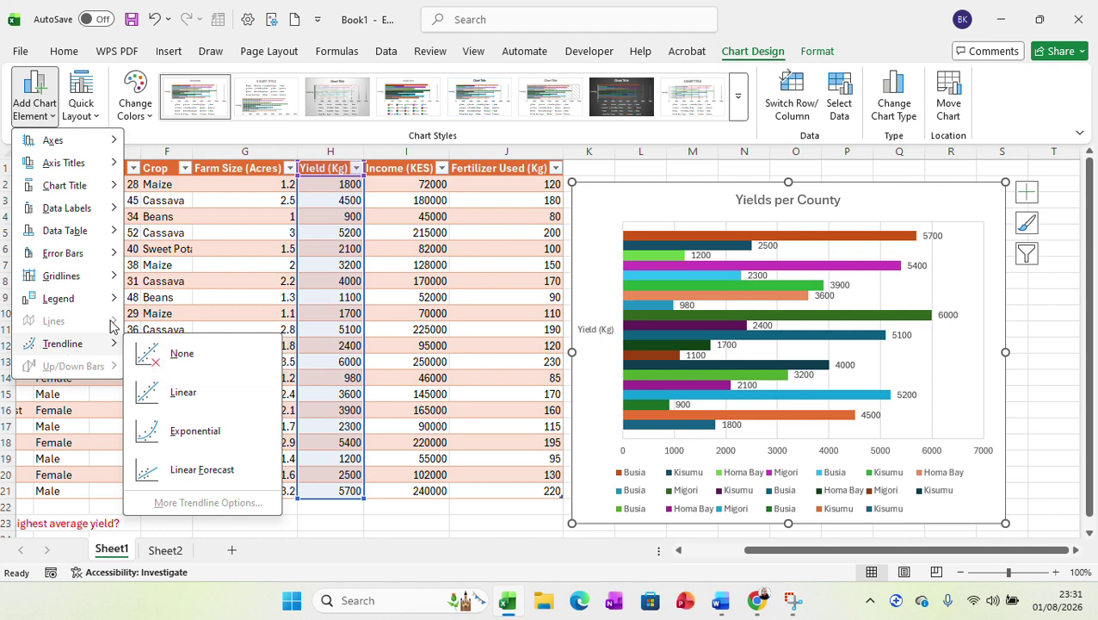
pyautogui.click(446, 510)
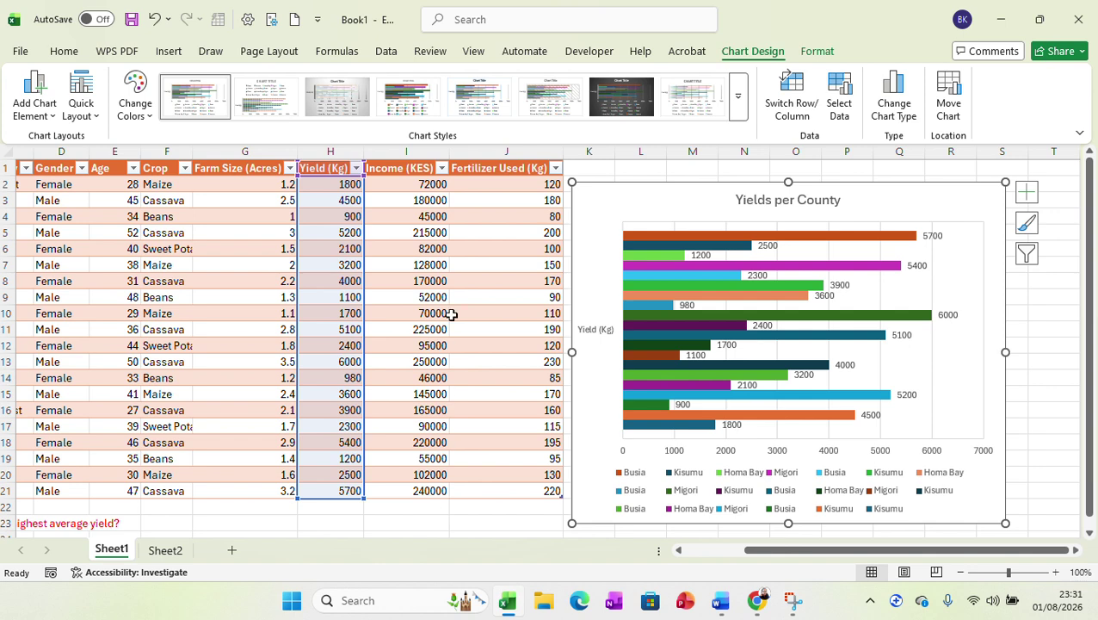
# Apply the Colorful Palette 1 color scheme to the bar chart.
pyautogui.click(150, 120)
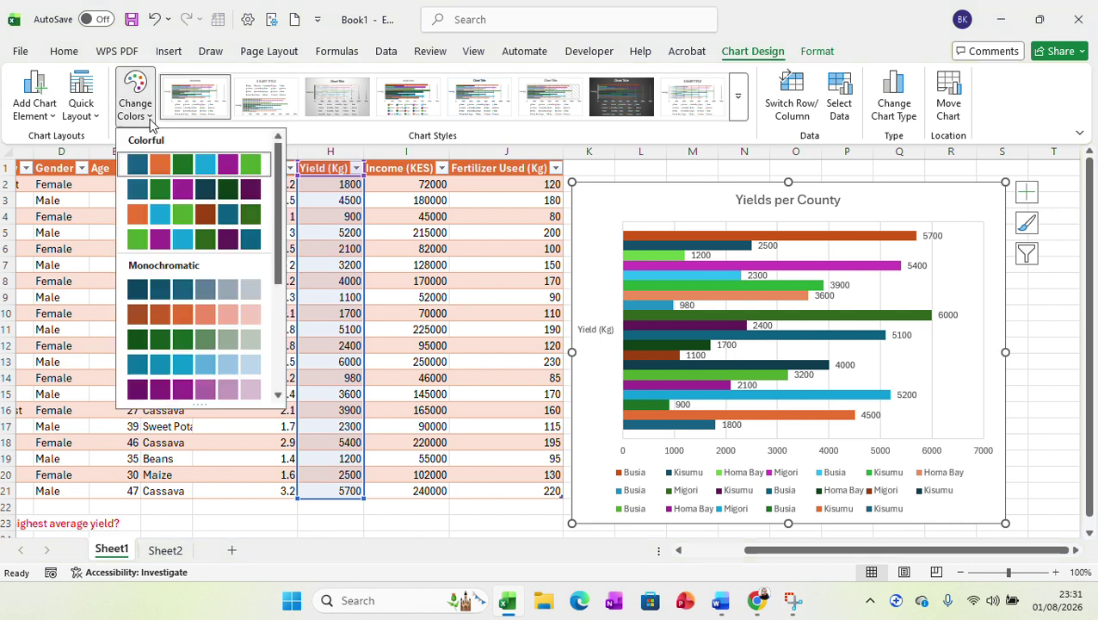
pyautogui.click(157, 167)
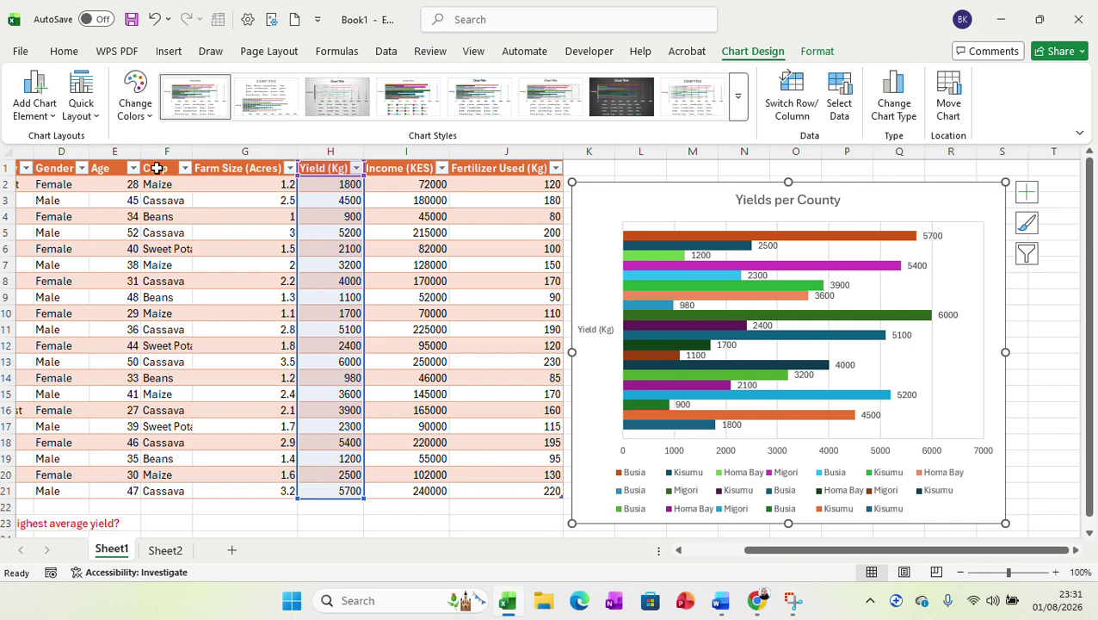
pyautogui.click(150, 119)
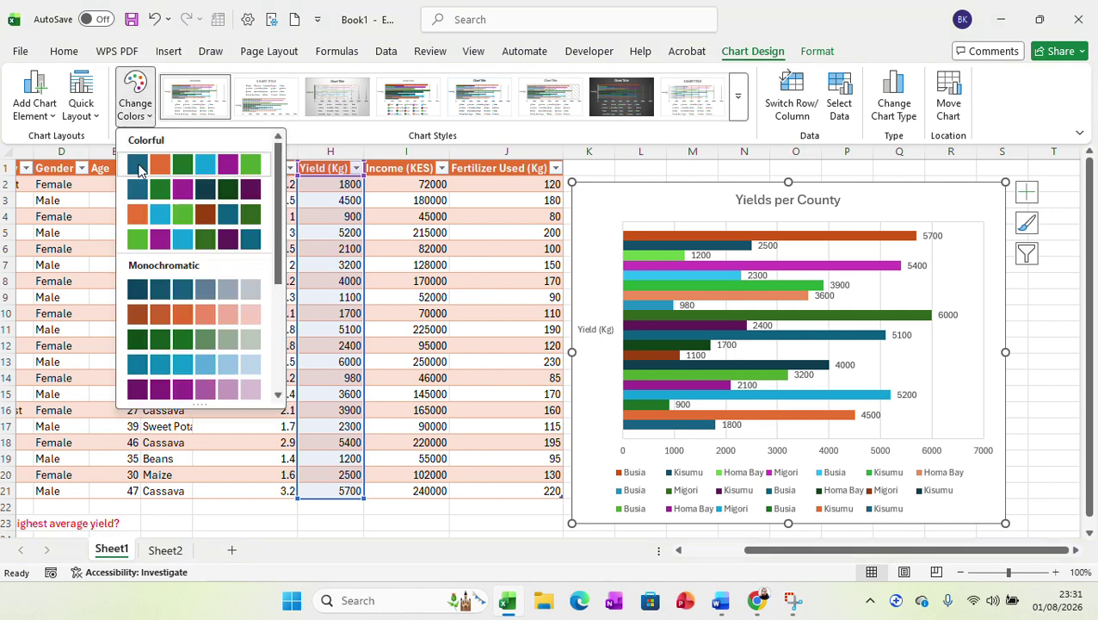
pyautogui.click(143, 166)
pyautogui.click(636, 246)
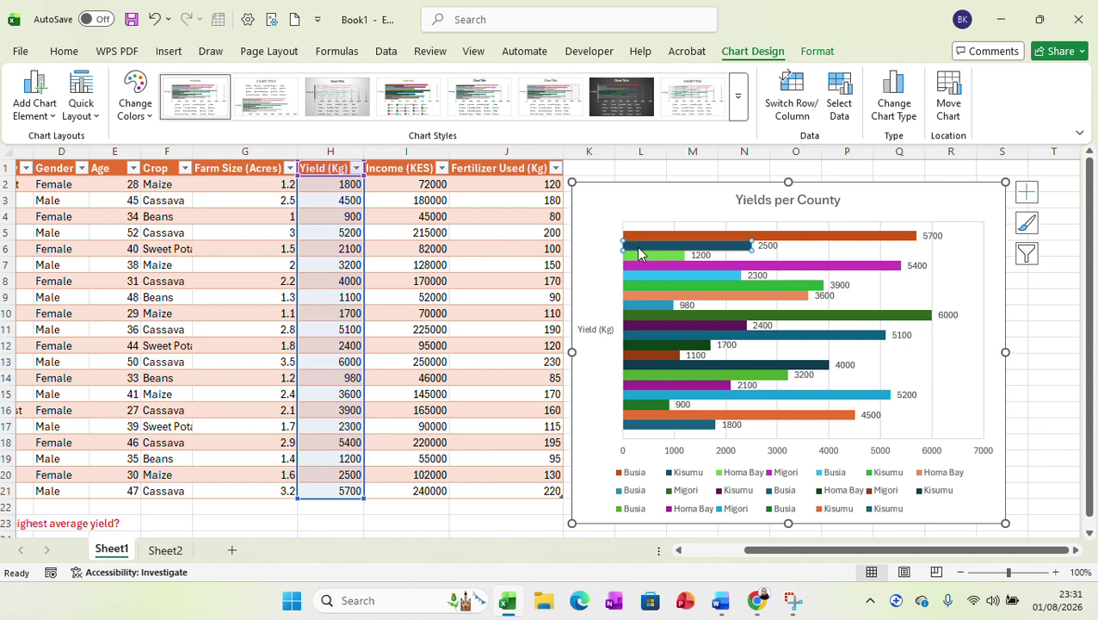
pyautogui.click(148, 121)
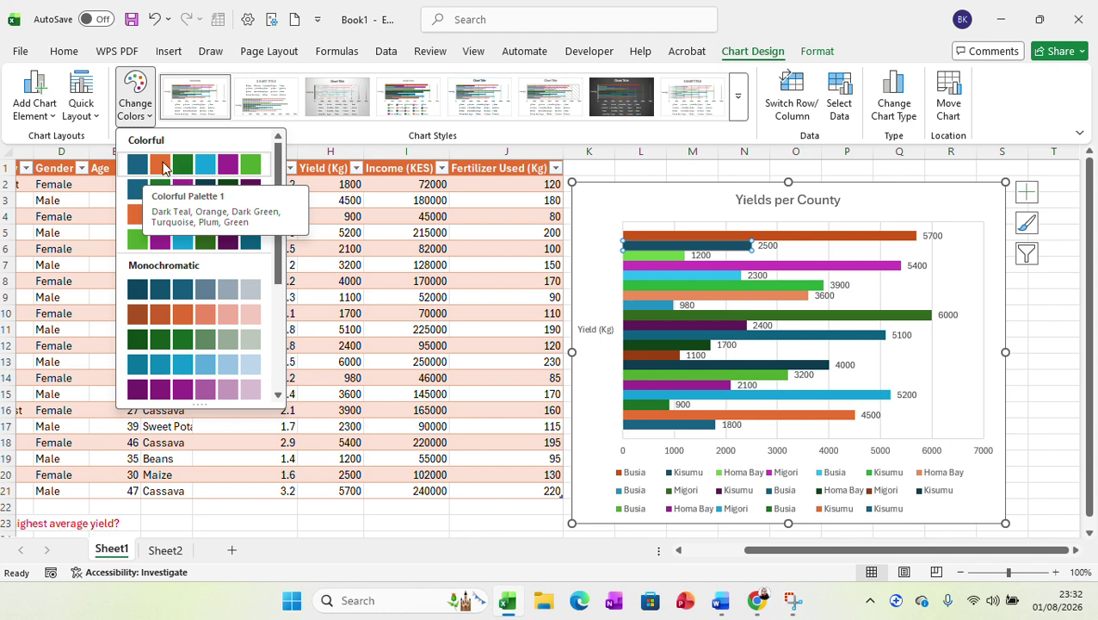
pyautogui.click(163, 169)
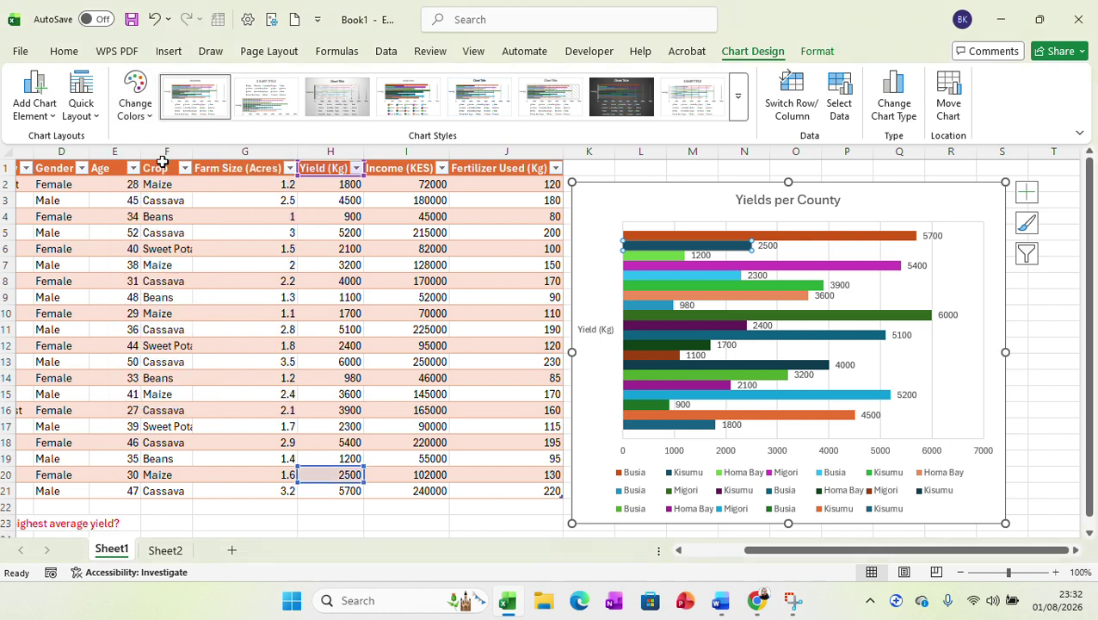
# Look through the chart's color palettes, formatting options and the full list of chart styles.
pyautogui.click(151, 116)
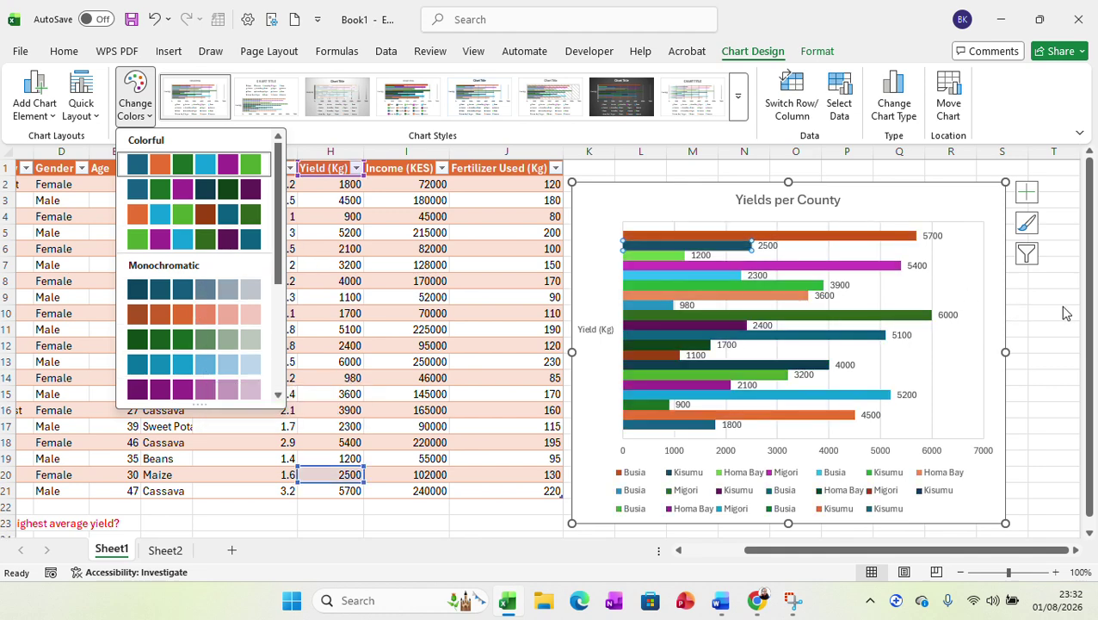
pyautogui.press('Escape')
pyautogui.click(668, 207)
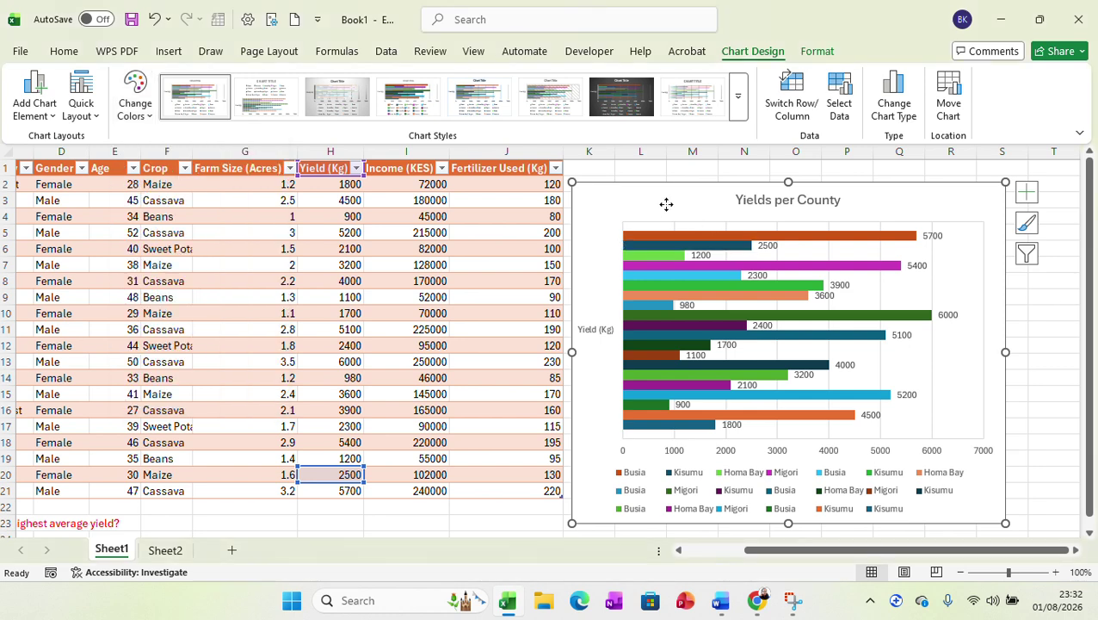
pyautogui.click(817, 51)
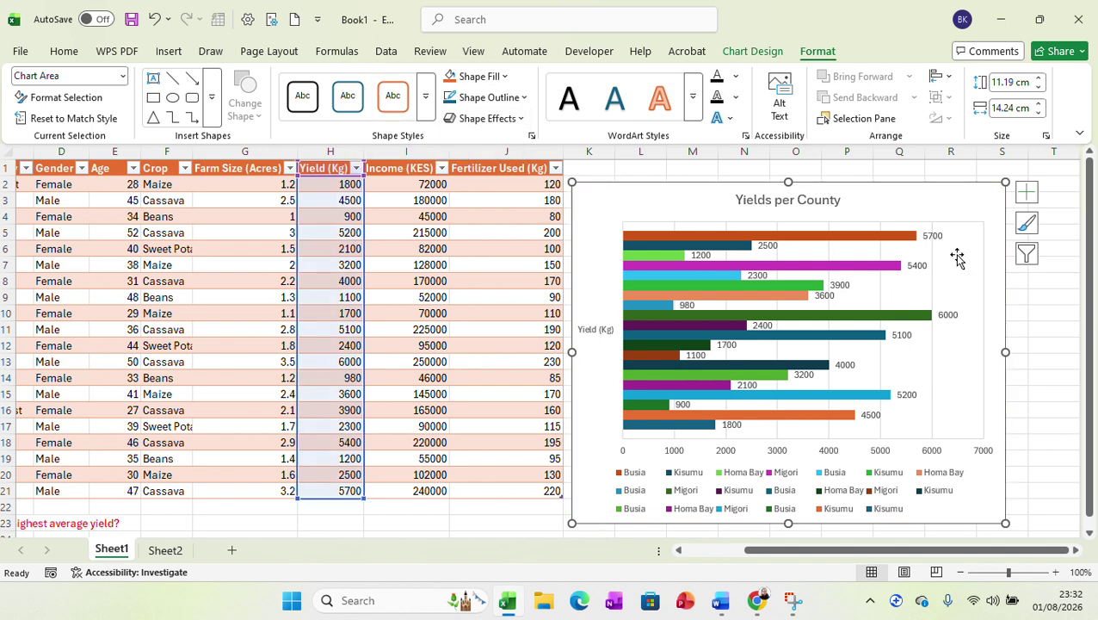
pyautogui.click(752, 57)
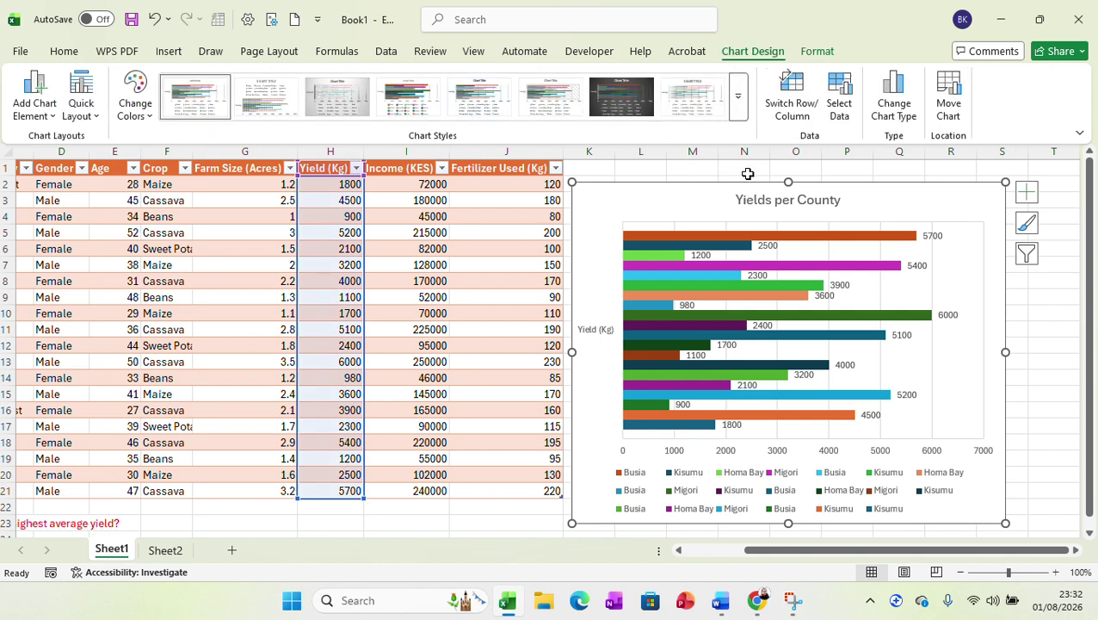
pyautogui.click(1026, 225)
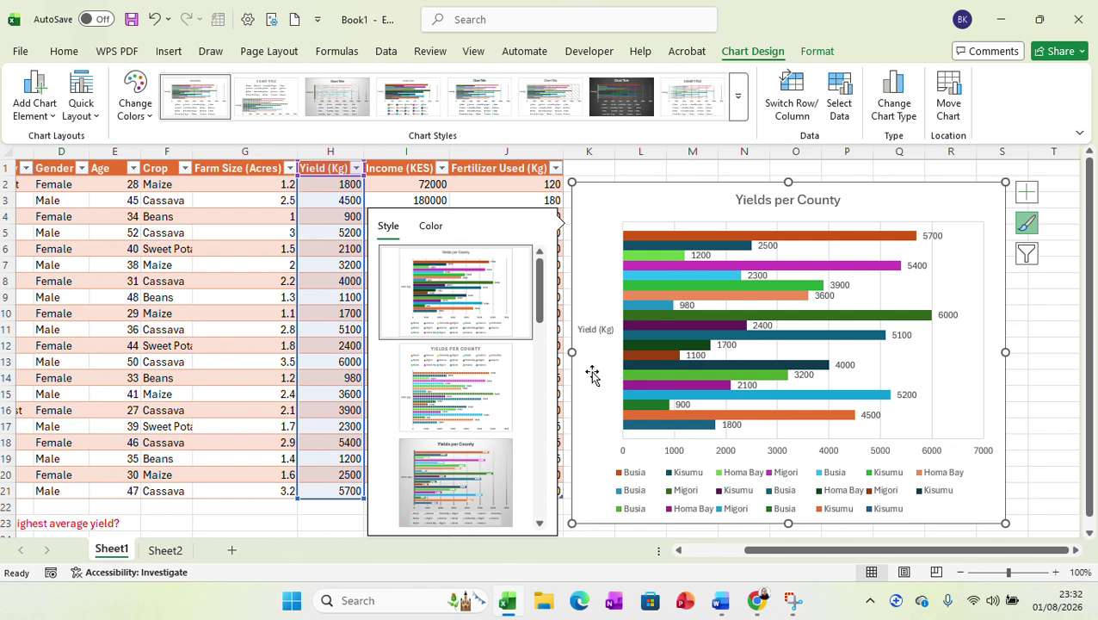
pyautogui.moveTo(540, 320); pyautogui.dragTo(543, 517)
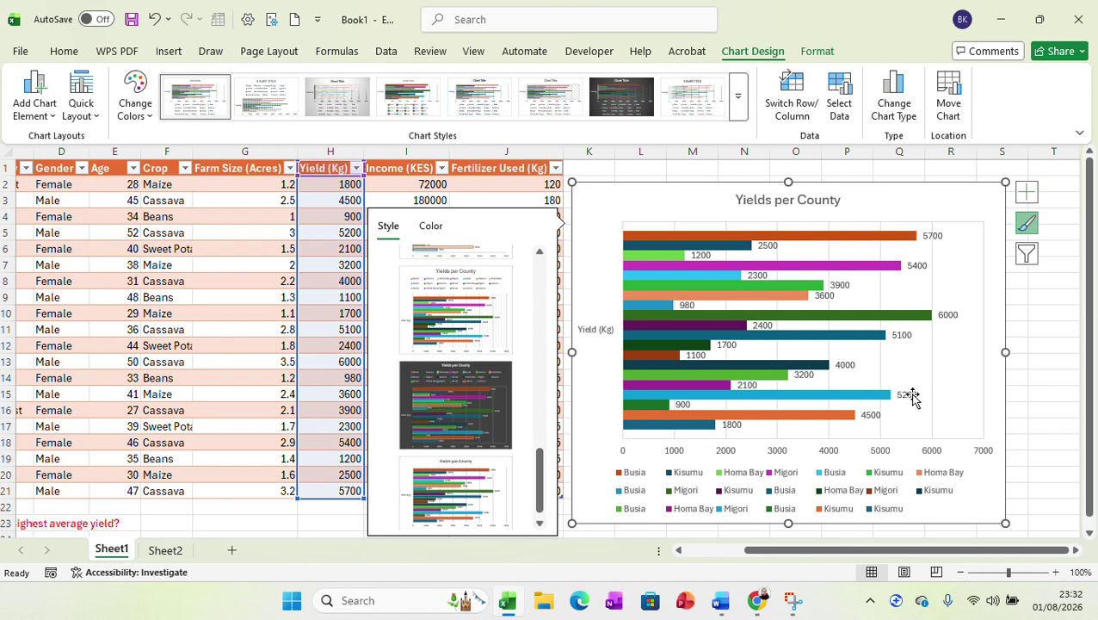
pyautogui.click(1042, 352)
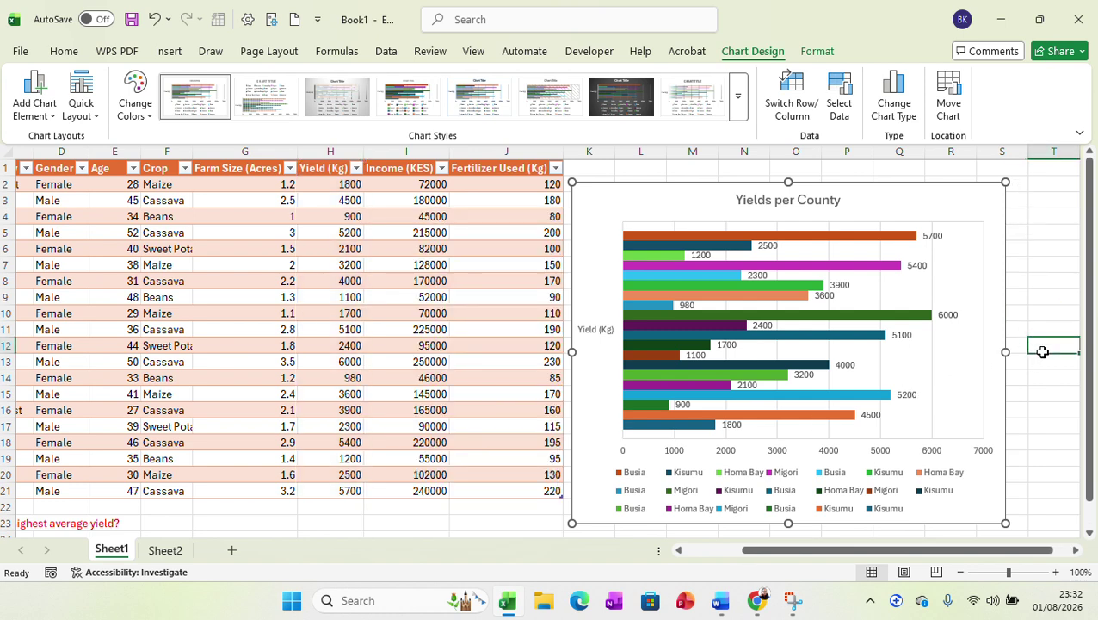
pyautogui.click(942, 208)
pyautogui.click(1027, 253)
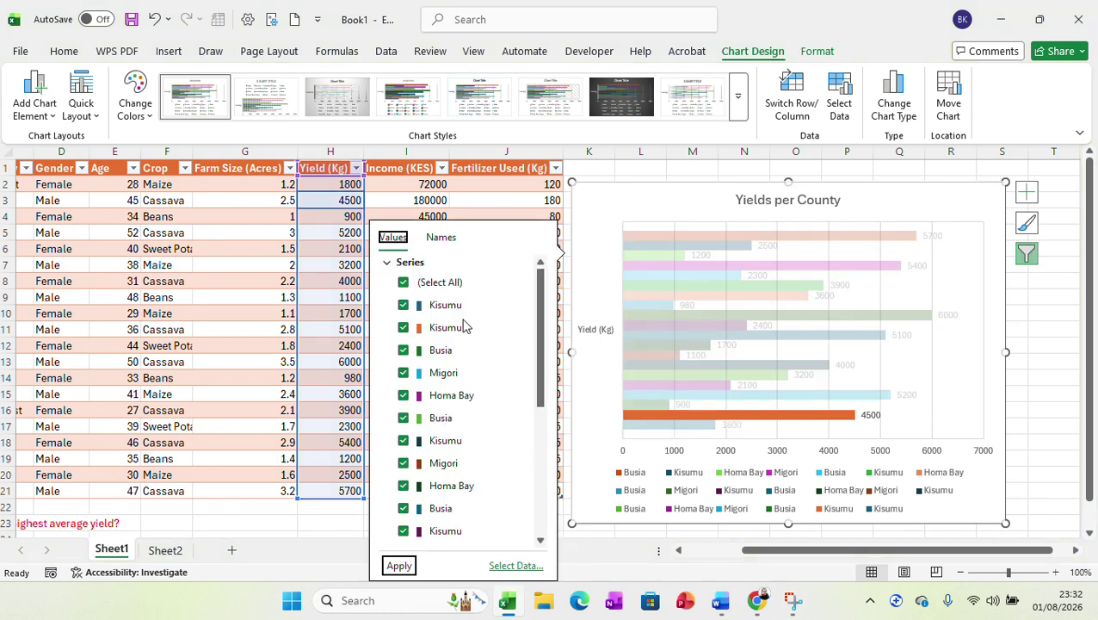
pyautogui.click(403, 306)
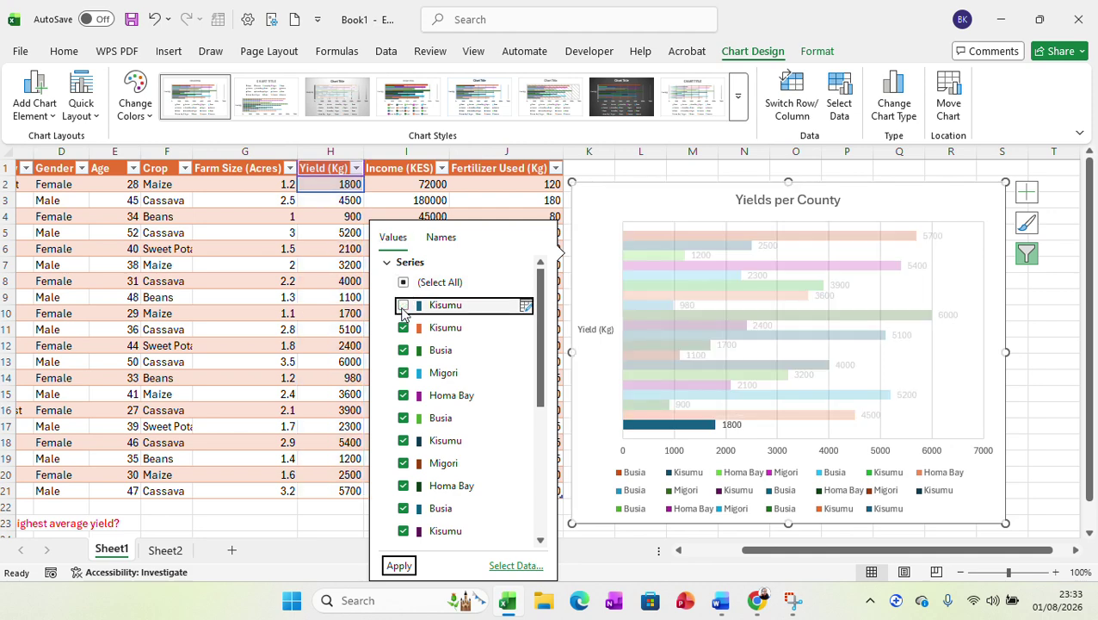
pyautogui.click(404, 284)
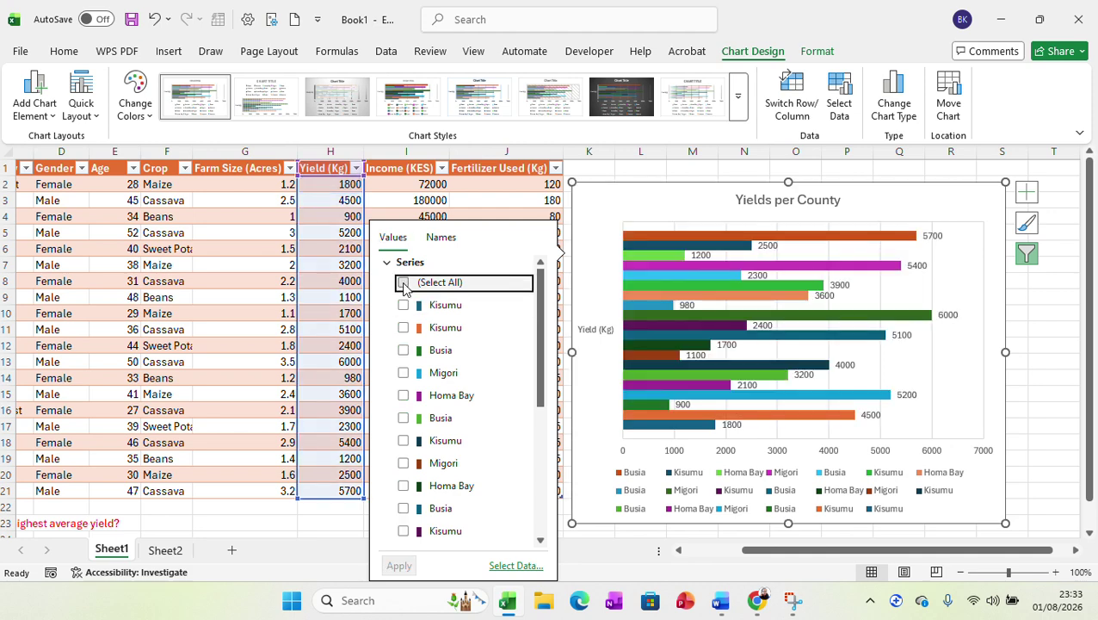
pyautogui.click(404, 284)
pyautogui.click(404, 284)
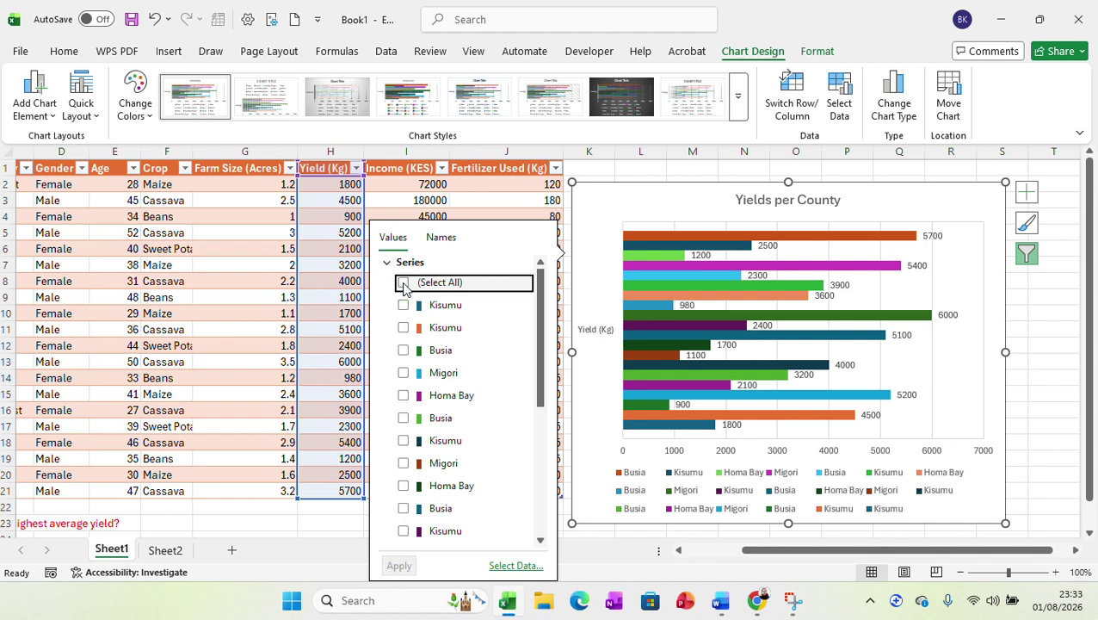
pyautogui.click(403, 442)
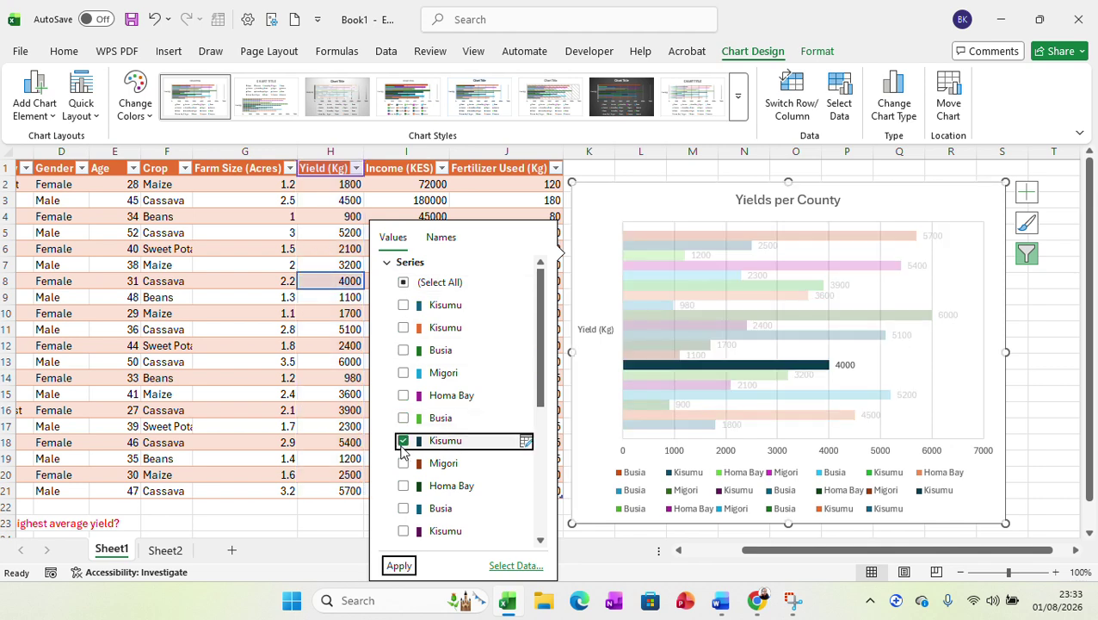
pyautogui.click(403, 283)
pyautogui.click(404, 282)
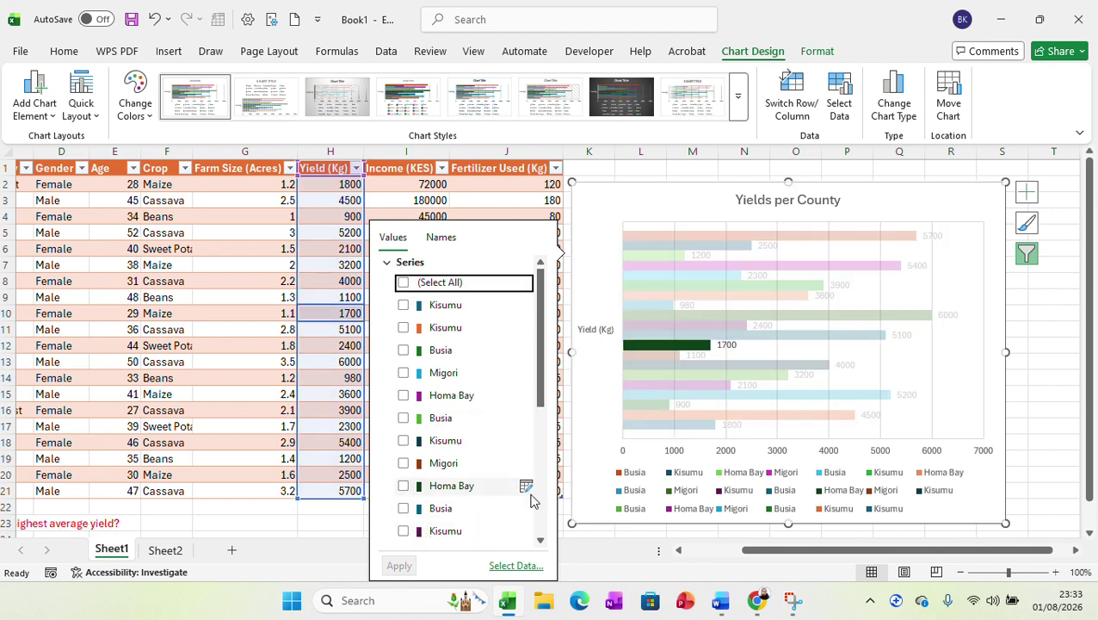
pyautogui.click(1050, 375)
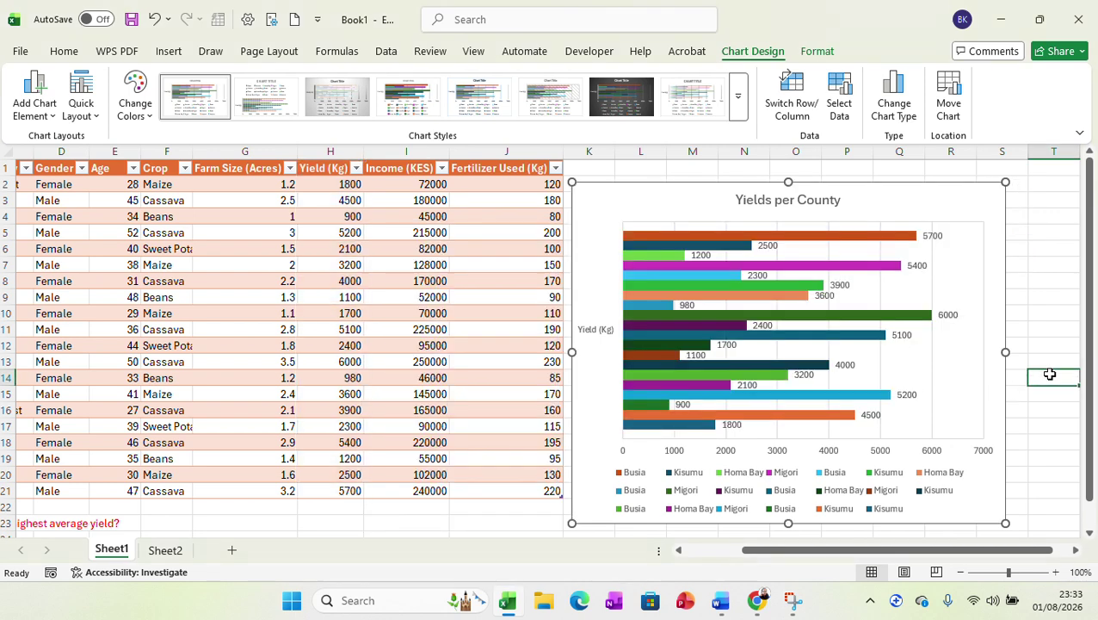
# Set the chart's plot area fill to No fill and its border to No line.
pyautogui.click(947, 204)
pyautogui.rightClick(928, 207)
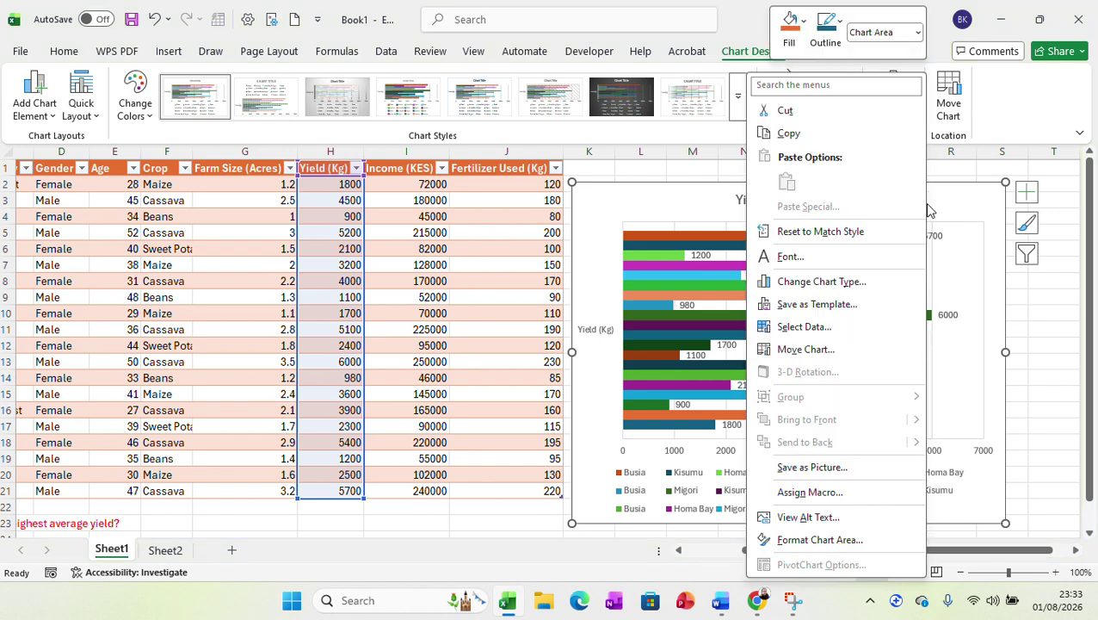
pyautogui.click(968, 360)
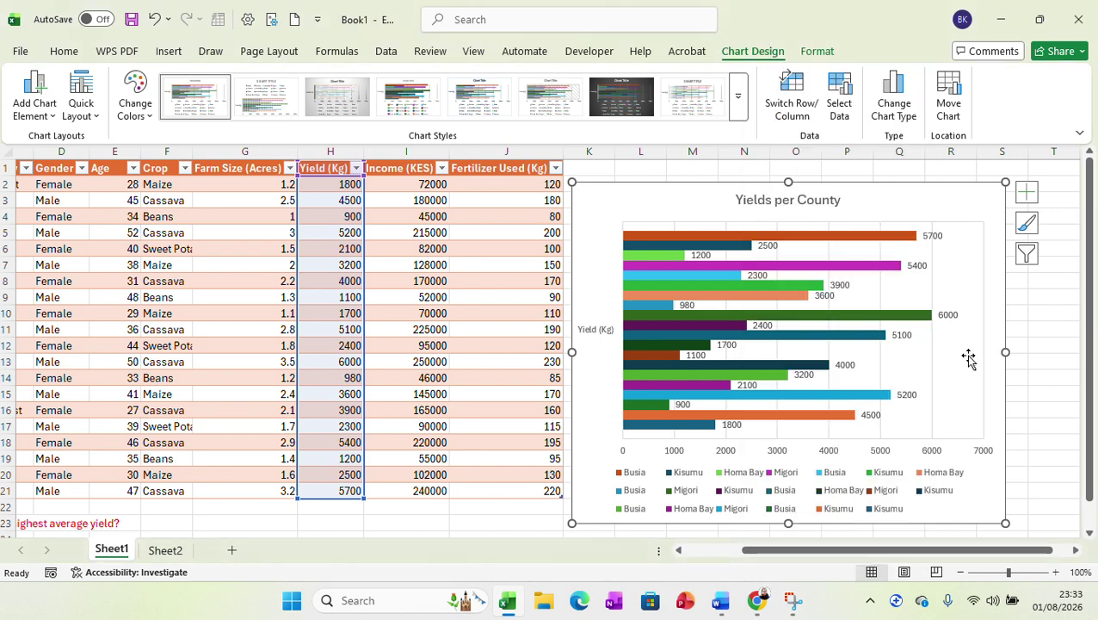
pyautogui.click(956, 357)
pyautogui.rightClick(956, 358)
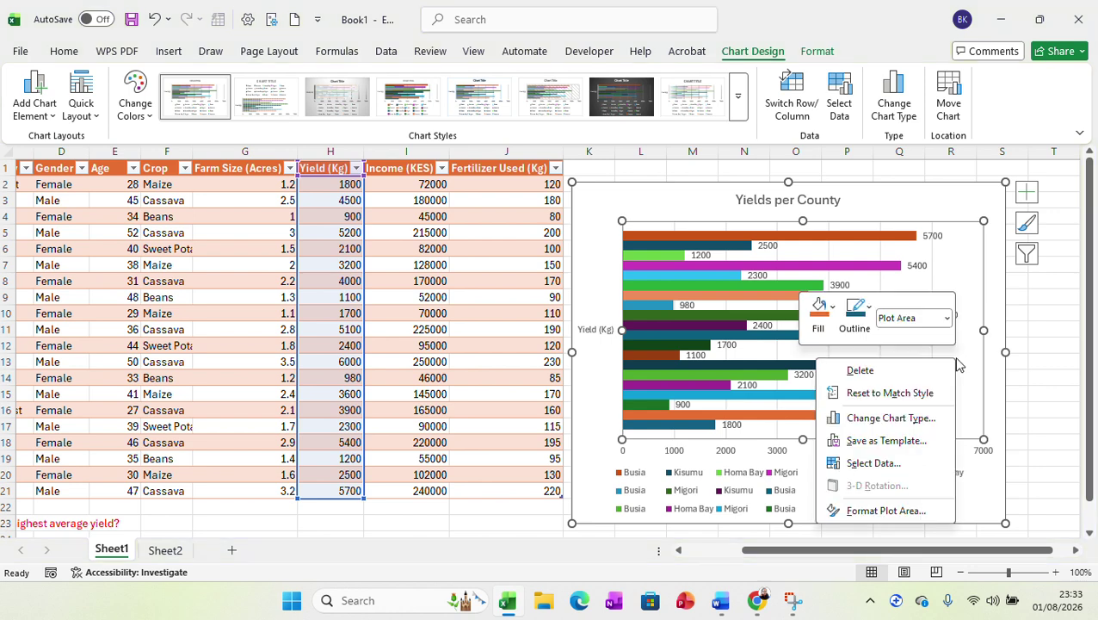
pyautogui.click(886, 510)
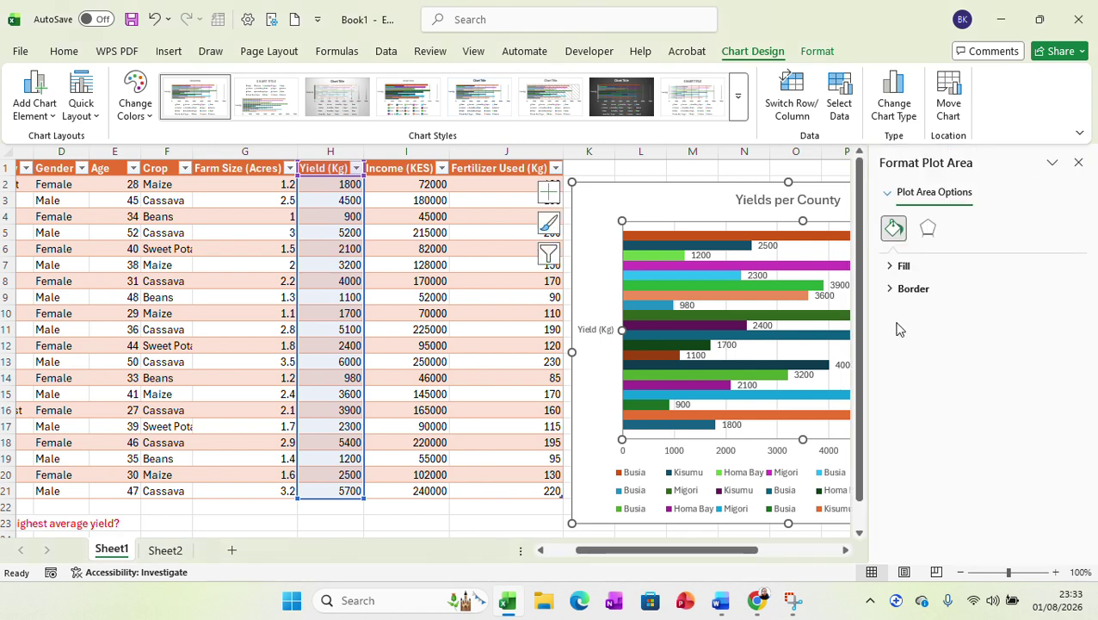
pyautogui.click(908, 266)
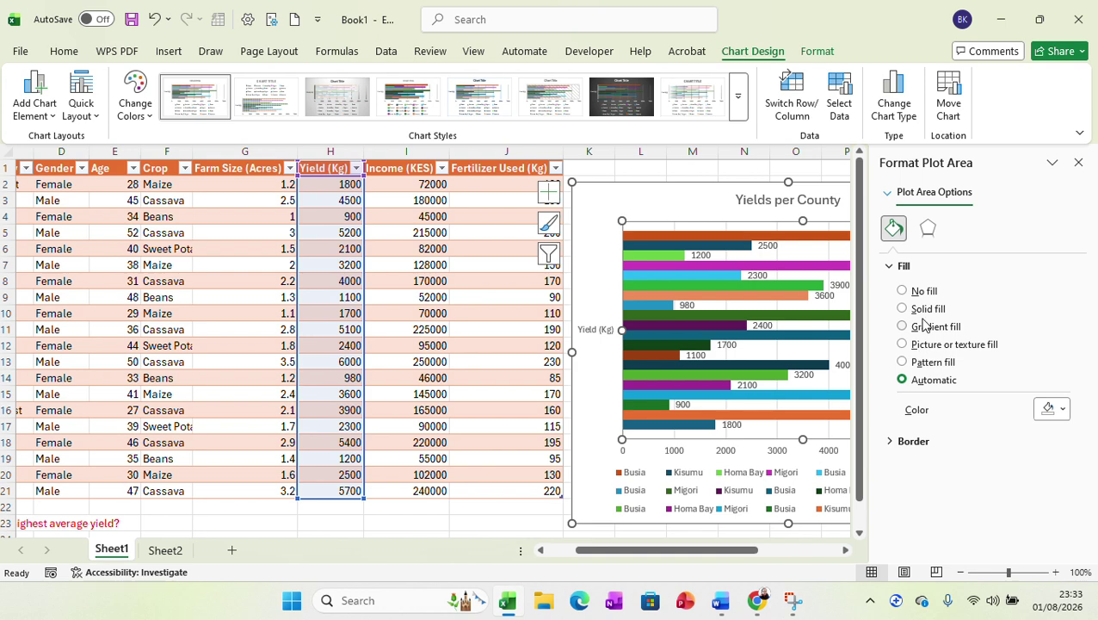
pyautogui.click(924, 332)
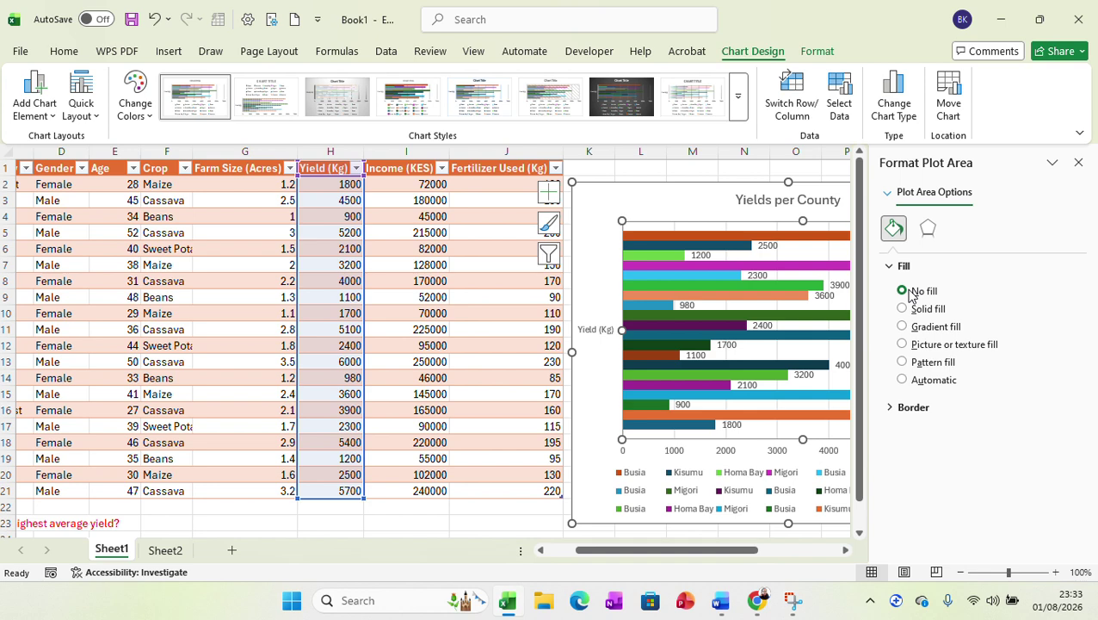
pyautogui.click(902, 410)
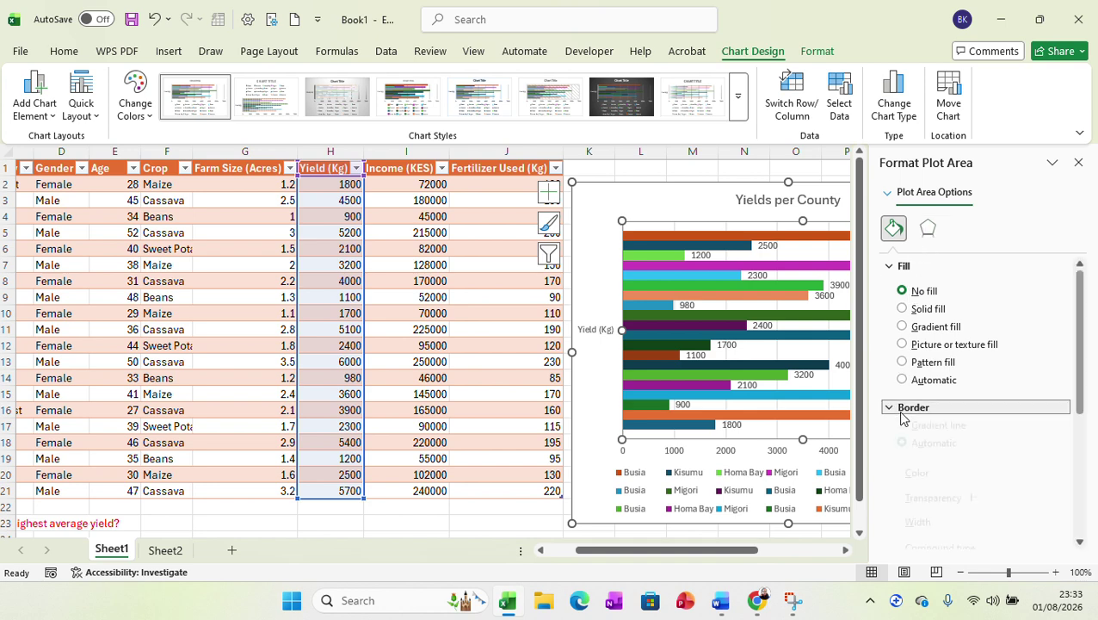
pyautogui.click(902, 432)
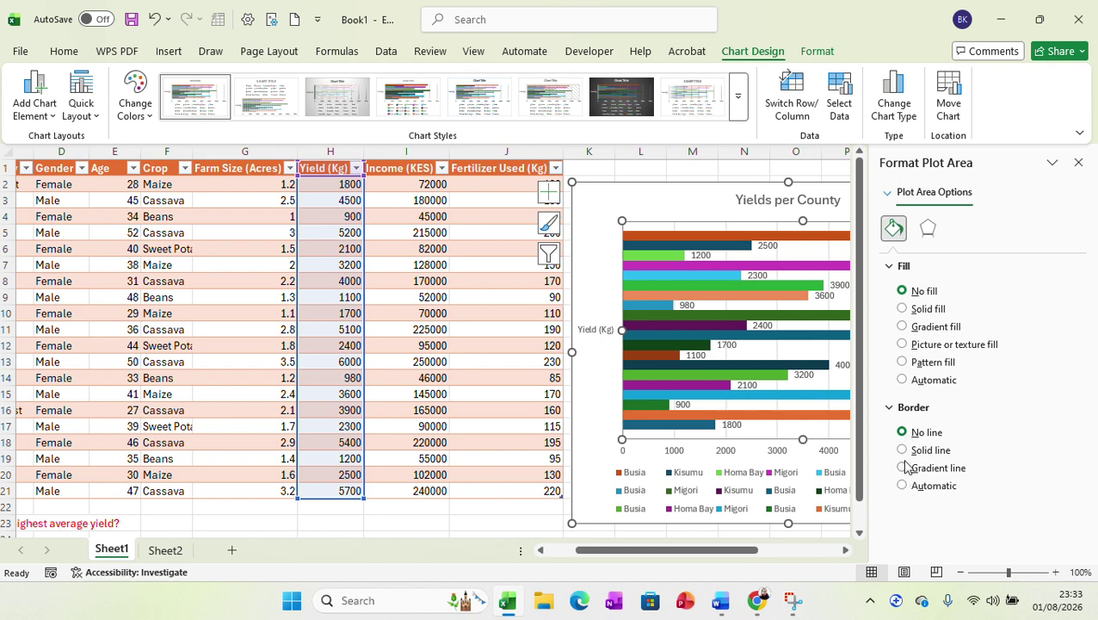
# Give the chart's plot area a solid border line in the orange theme color.
pyautogui.click(903, 453)
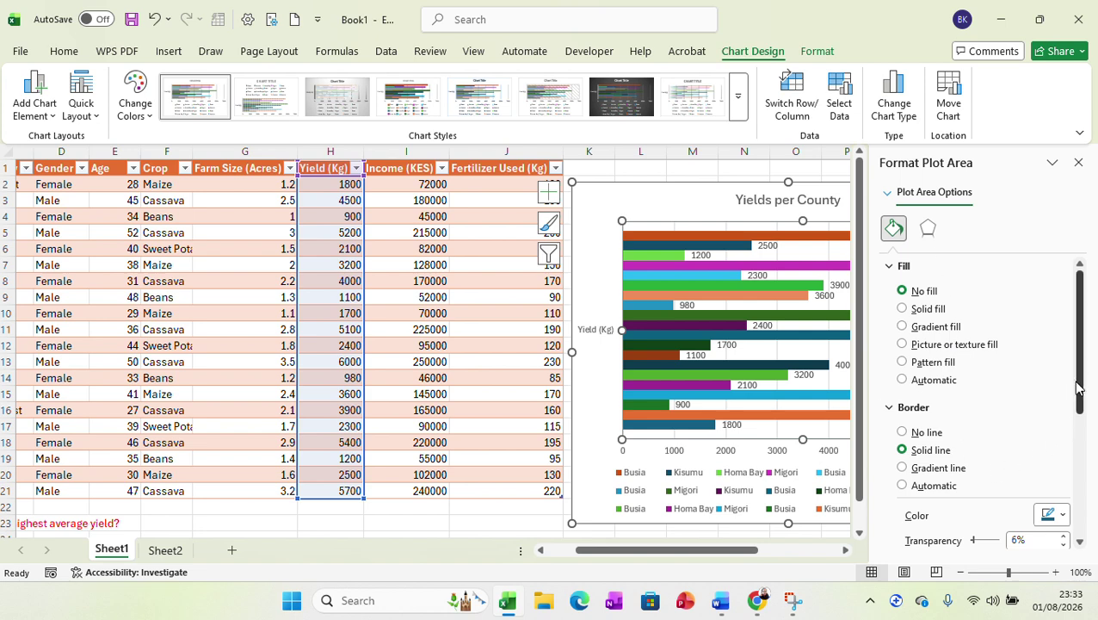
pyautogui.moveTo(1077, 387); pyautogui.dragTo(1093, 523)
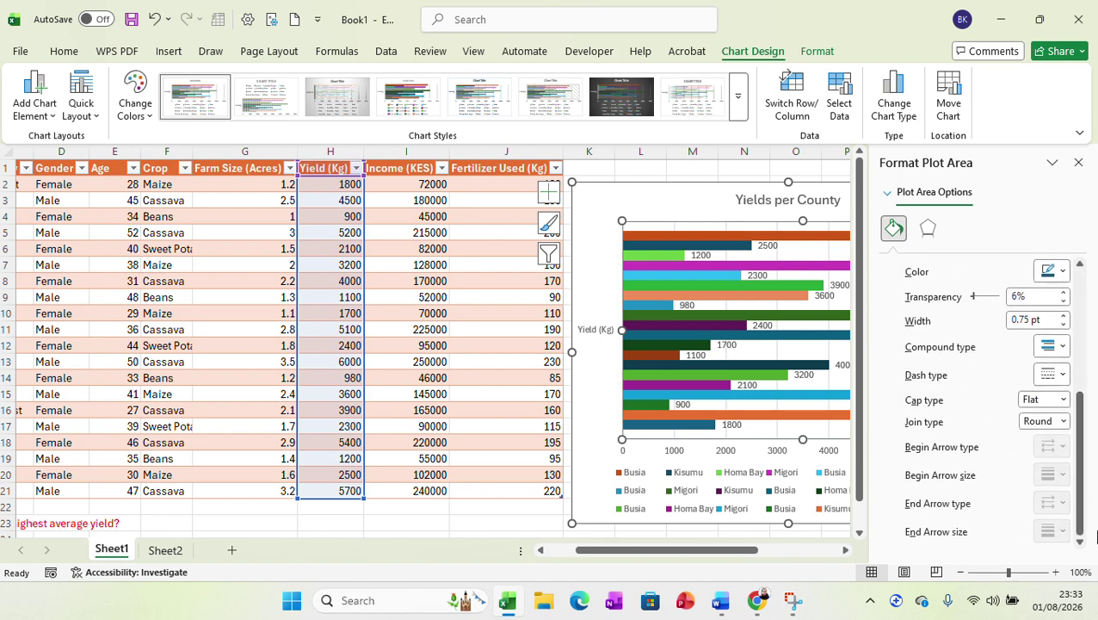
pyautogui.click(1064, 273)
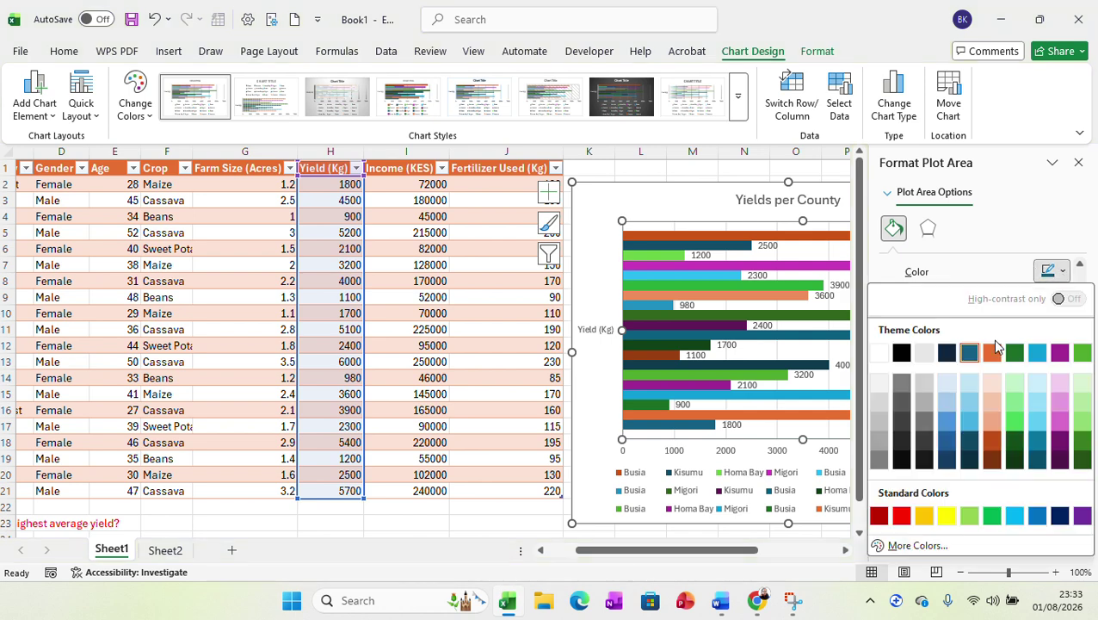
pyautogui.click(991, 351)
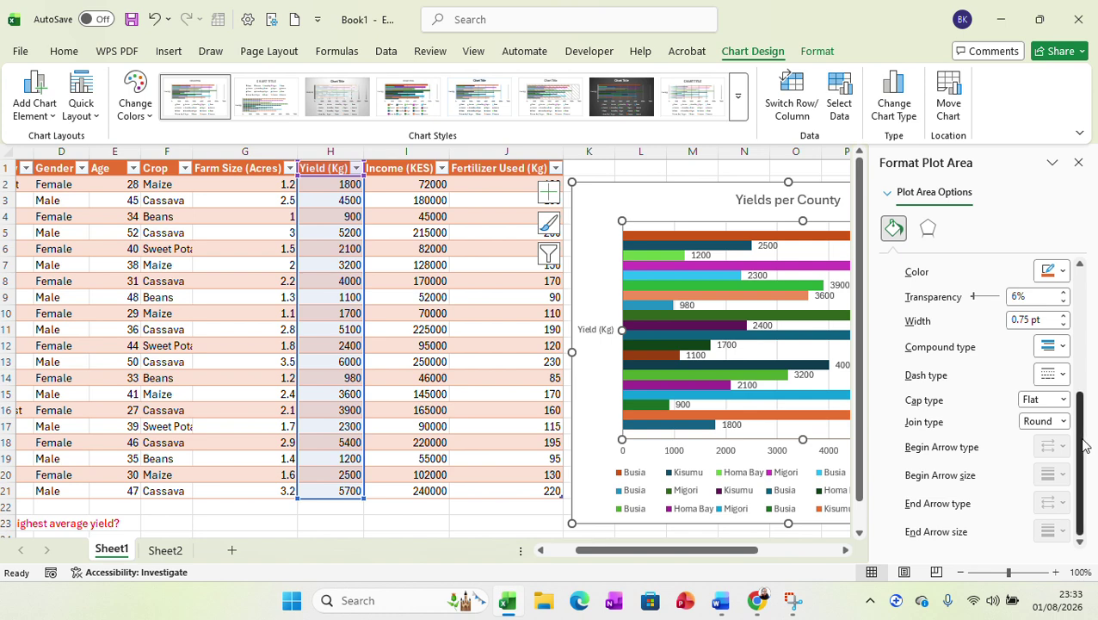
pyautogui.moveTo(1085, 445); pyautogui.dragTo(1089, 267)
# Set the plot area's glow color to standard yellow, adjust the glow size and close the formatting settings.
pyautogui.click(928, 228)
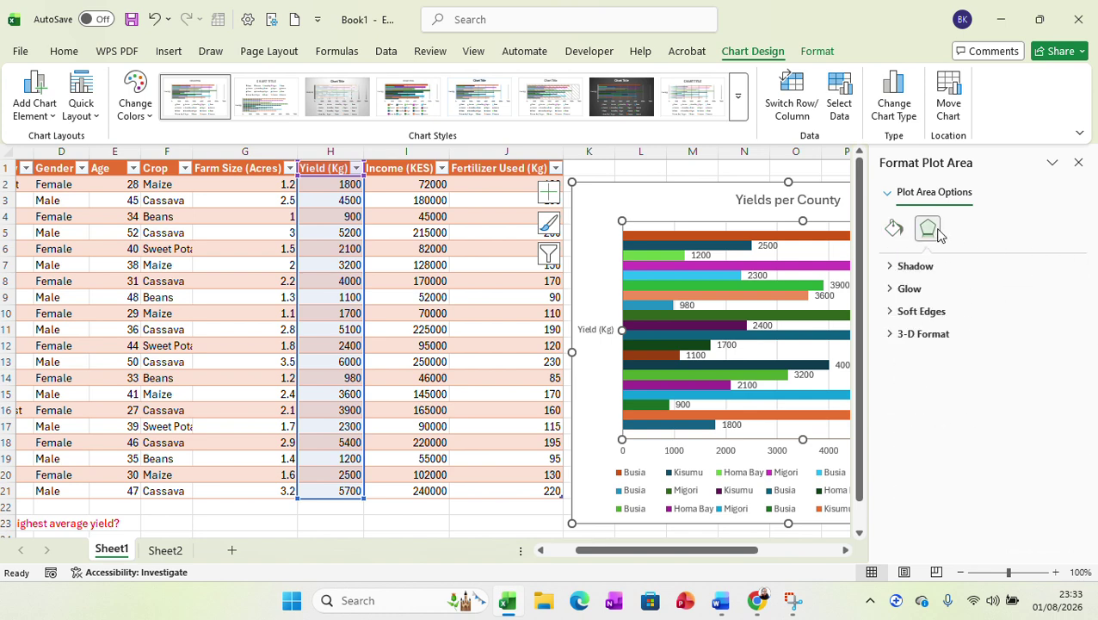
pyautogui.click(914, 290)
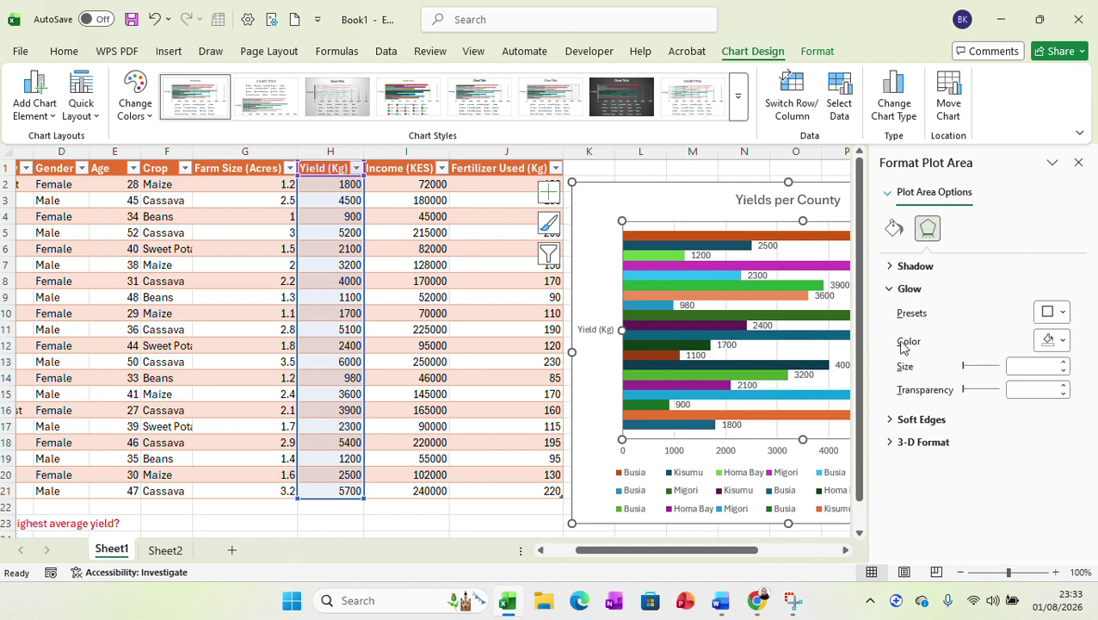
pyautogui.click(1064, 342)
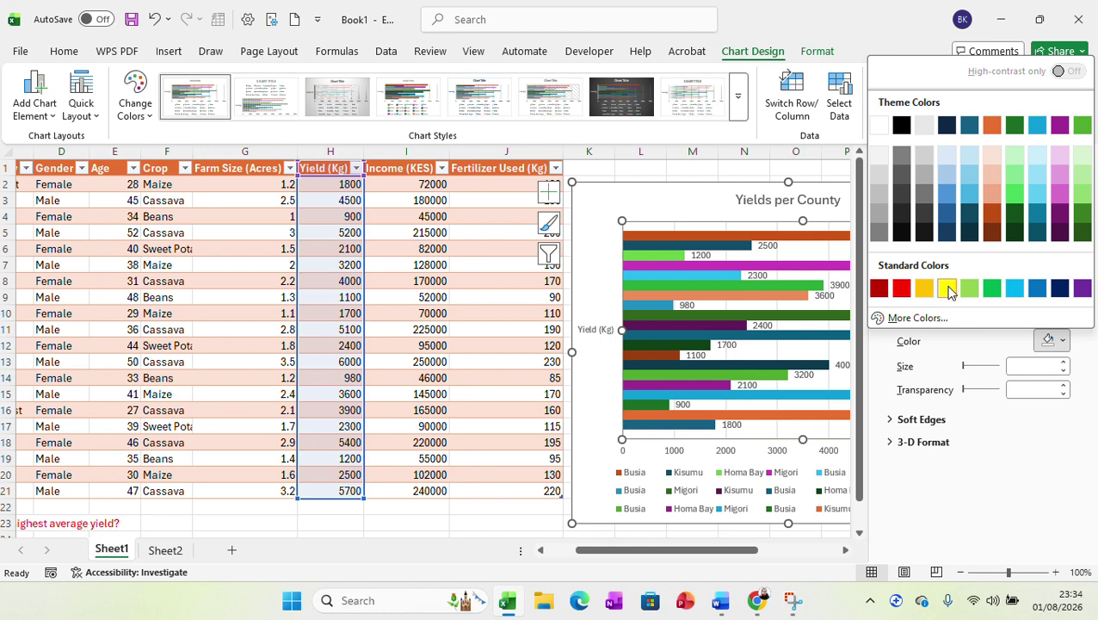
pyautogui.click(949, 288)
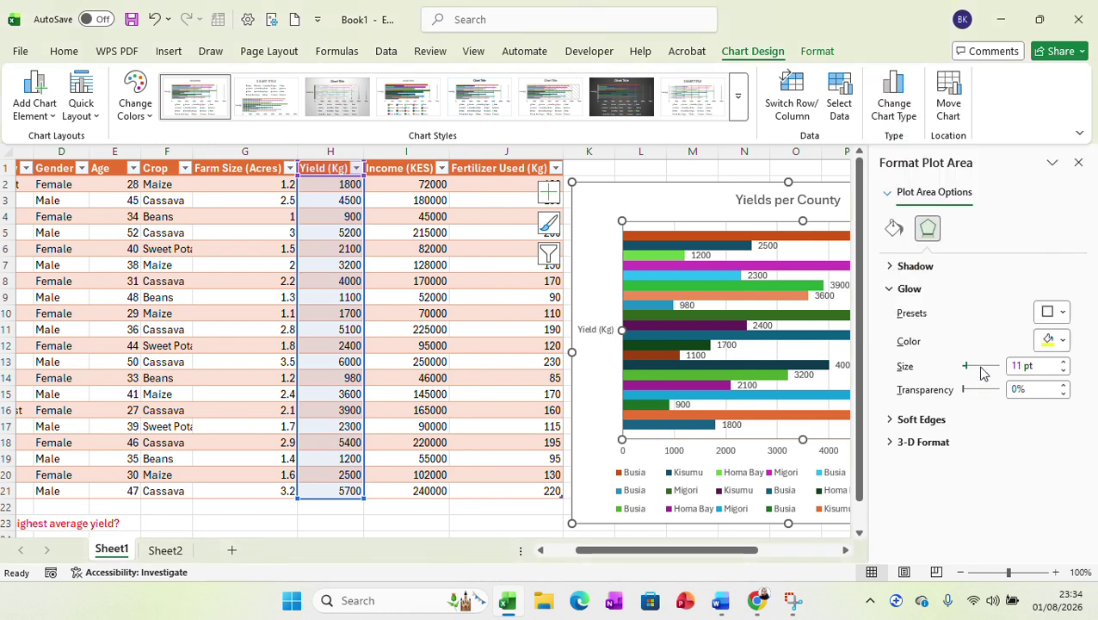
pyautogui.click(982, 368)
pyautogui.click(1078, 163)
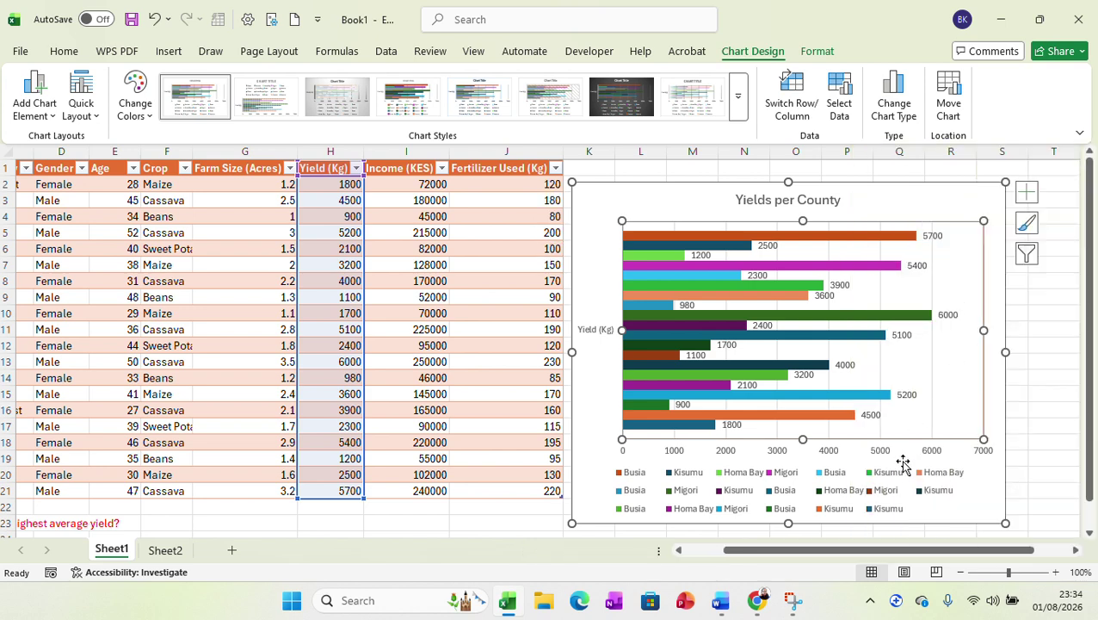
pyautogui.click(895, 478)
pyautogui.rightClick(895, 479)
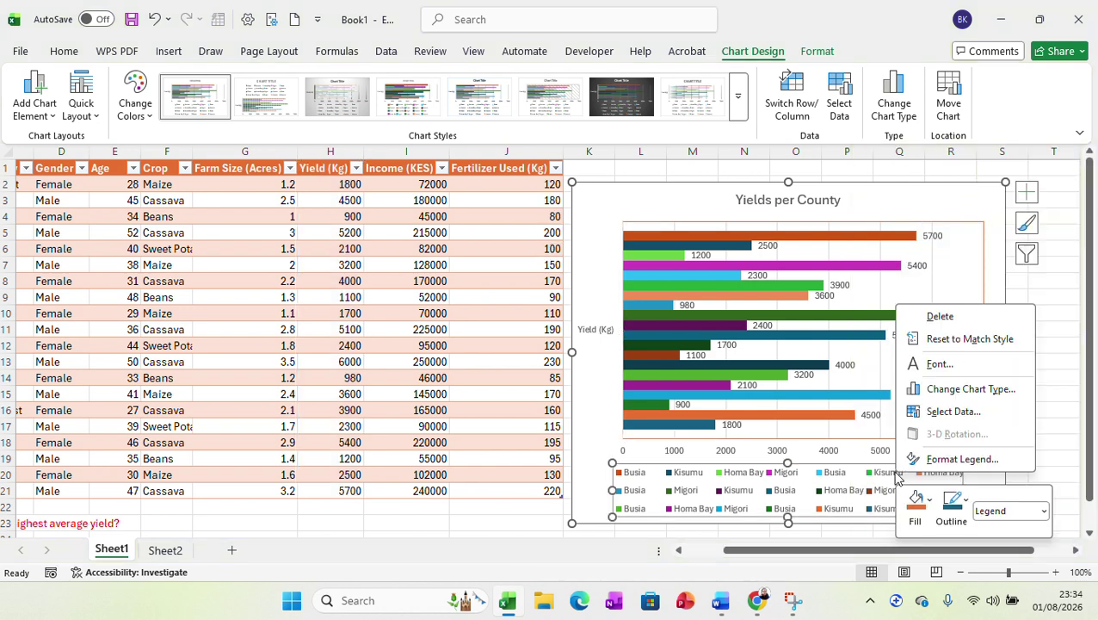
pyautogui.press('Escape')
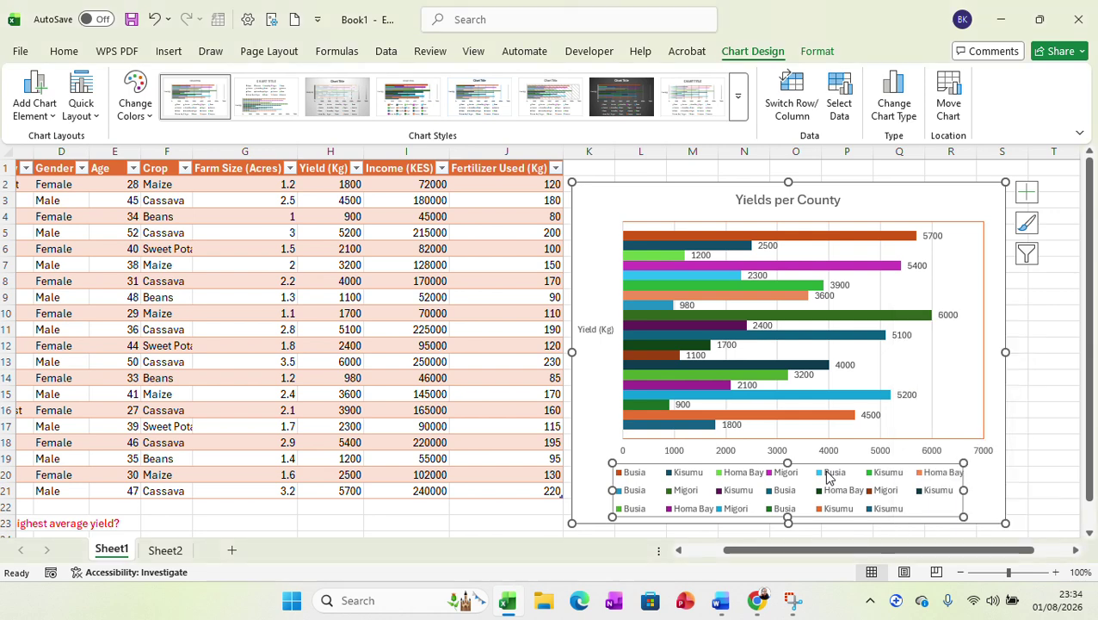
pyautogui.click(618, 226)
pyautogui.rightClick(618, 227)
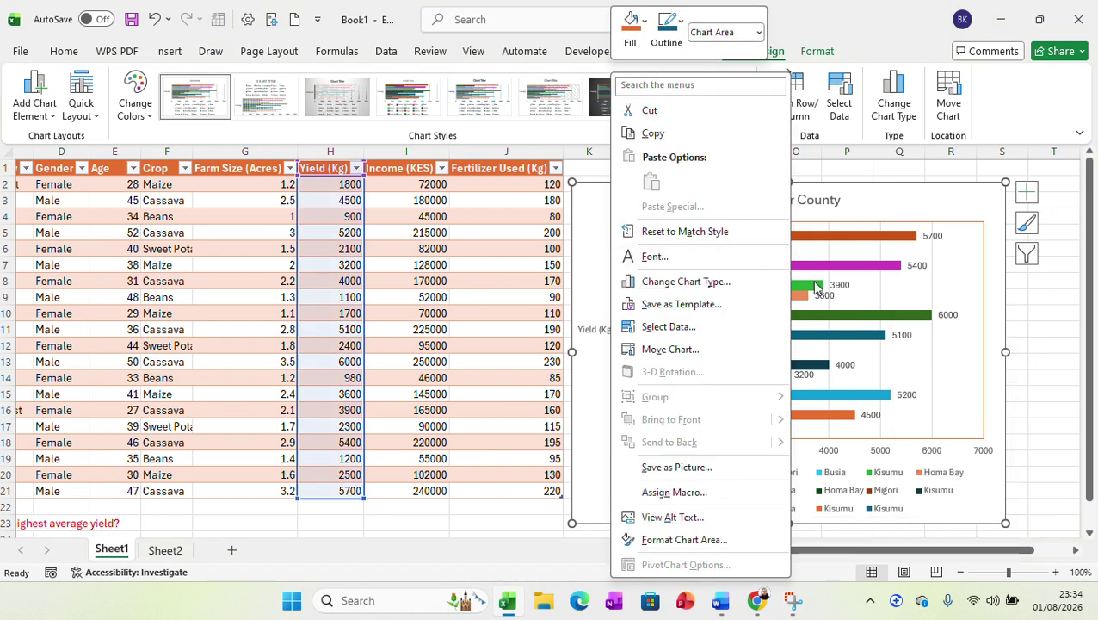
pyautogui.click(828, 292)
pyautogui.click(954, 266)
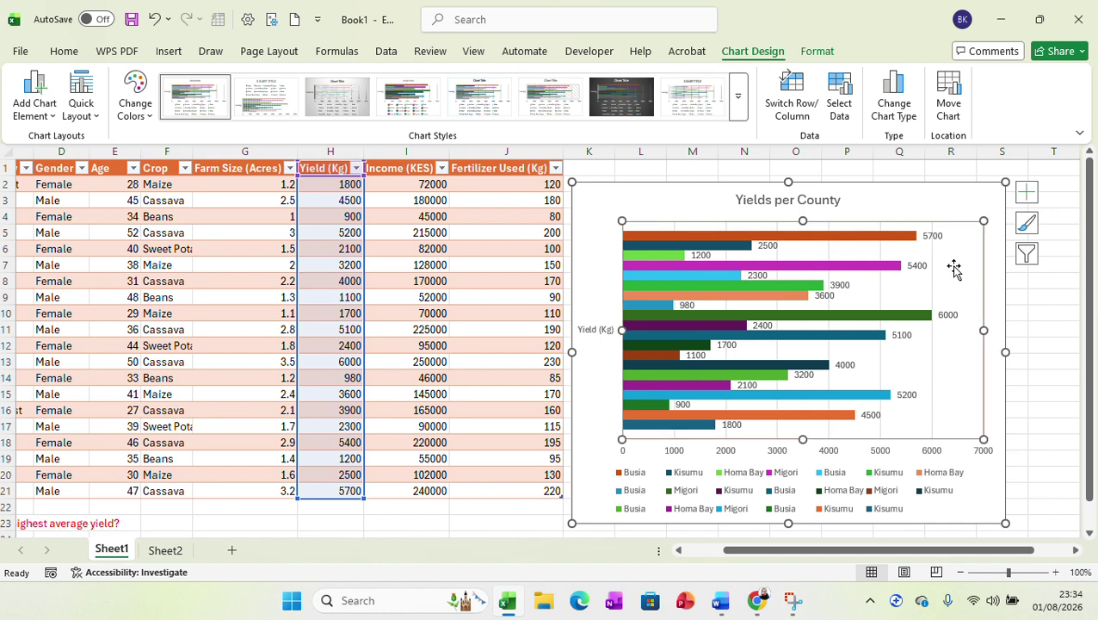
pyautogui.rightClick(953, 268)
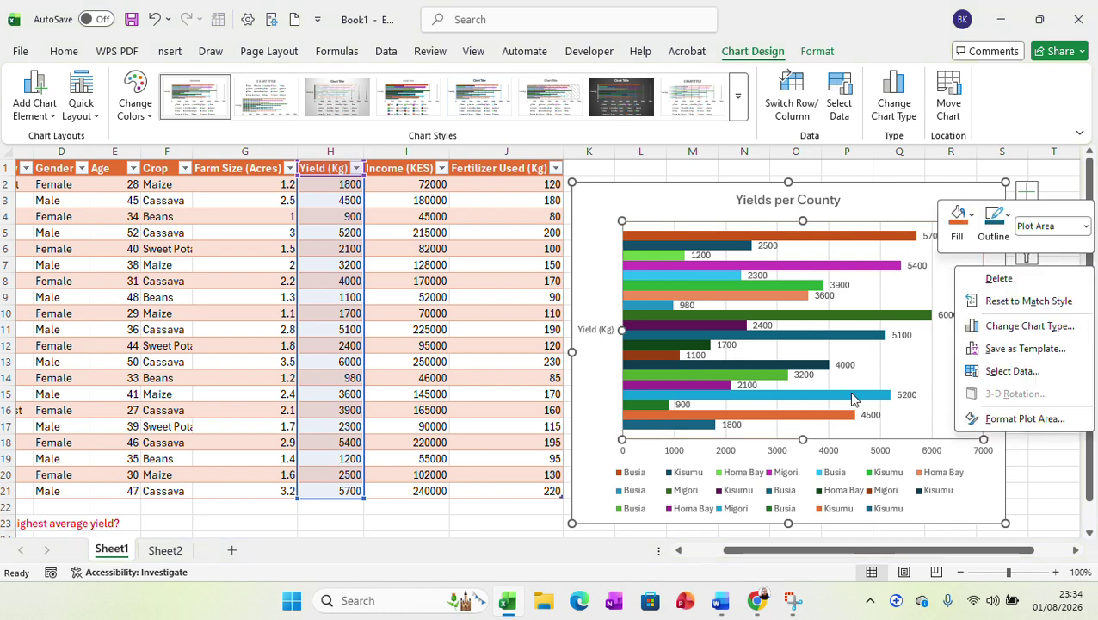
pyautogui.press('Escape')
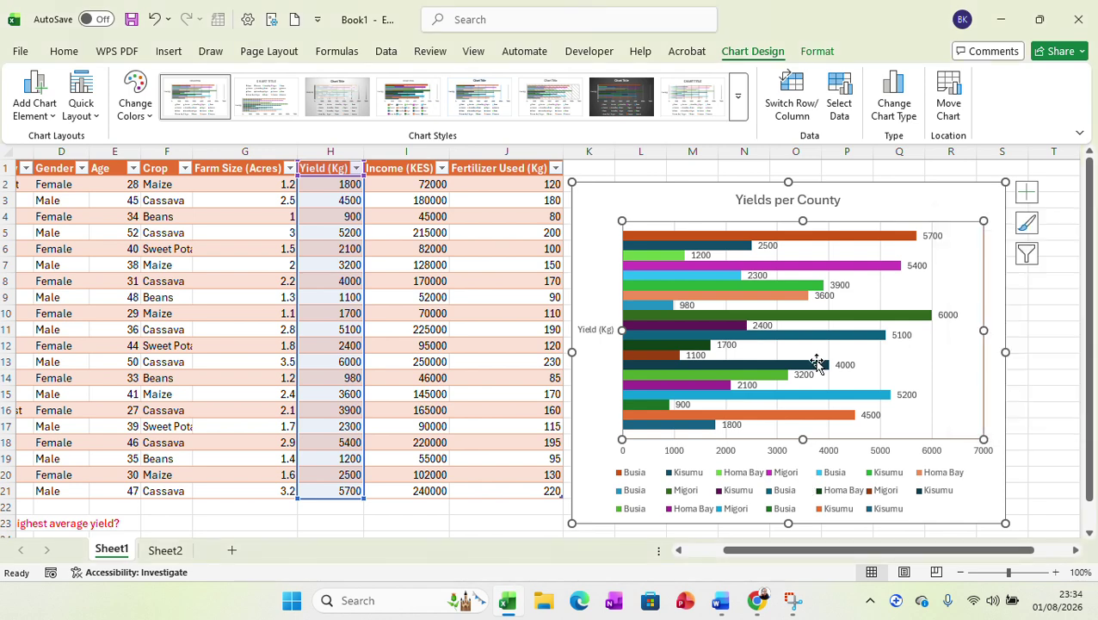
# Change the font of the chart title "Yields per County" and deselect the chart.
pyautogui.click(838, 200)
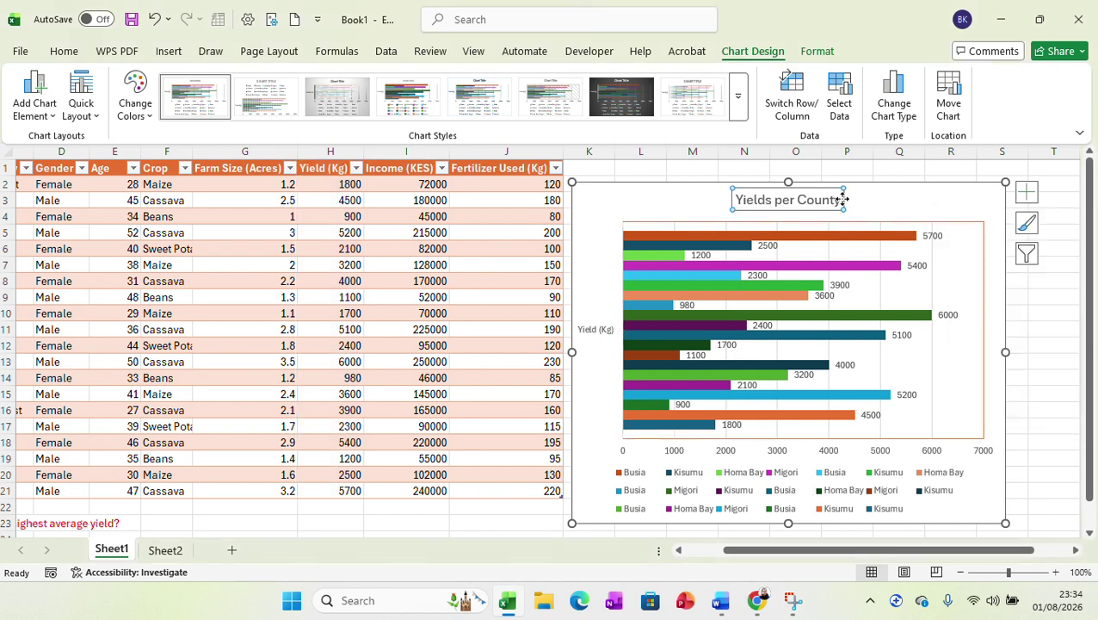
pyautogui.moveTo(737, 200); pyautogui.dragTo(842, 200)
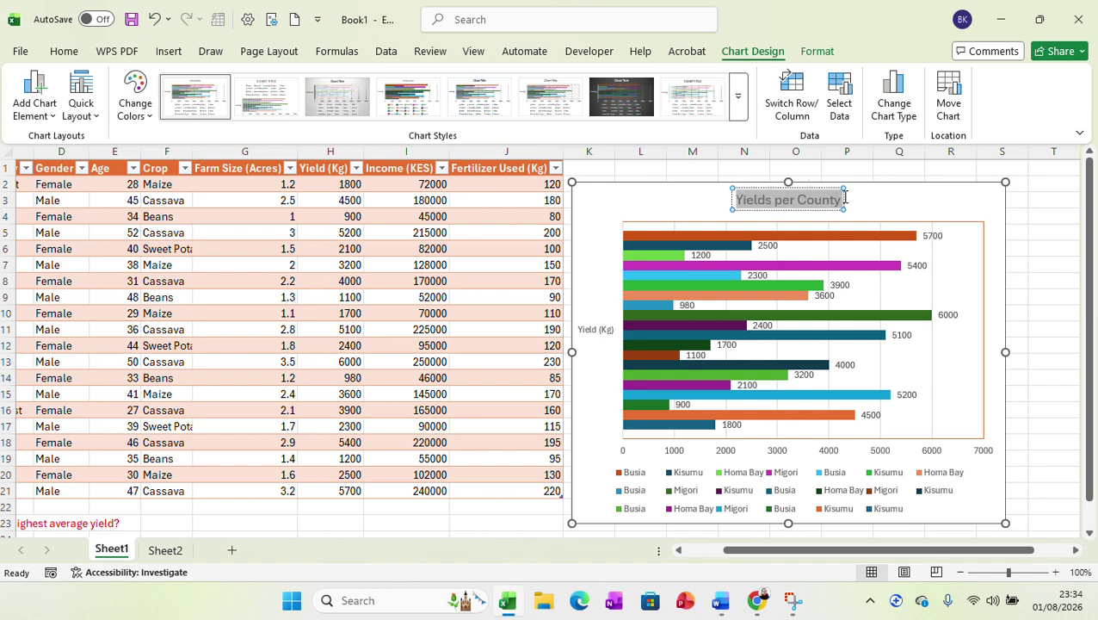
pyautogui.click(78, 54)
pyautogui.click(173, 76)
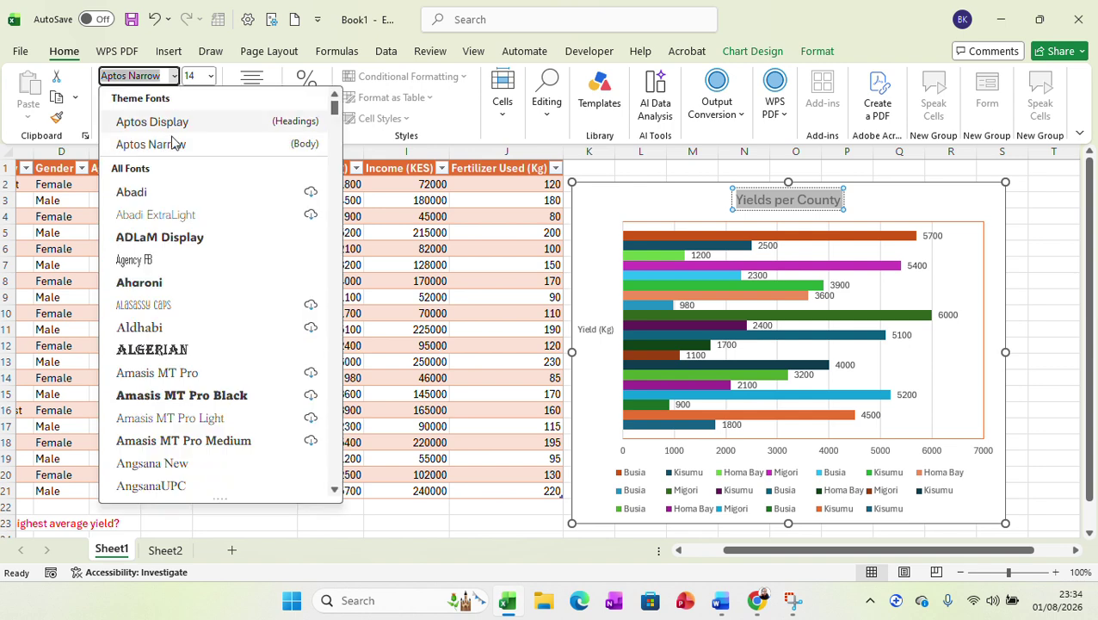
pyautogui.press('Escape')
pyautogui.press('Escape')
pyautogui.press('Escape')
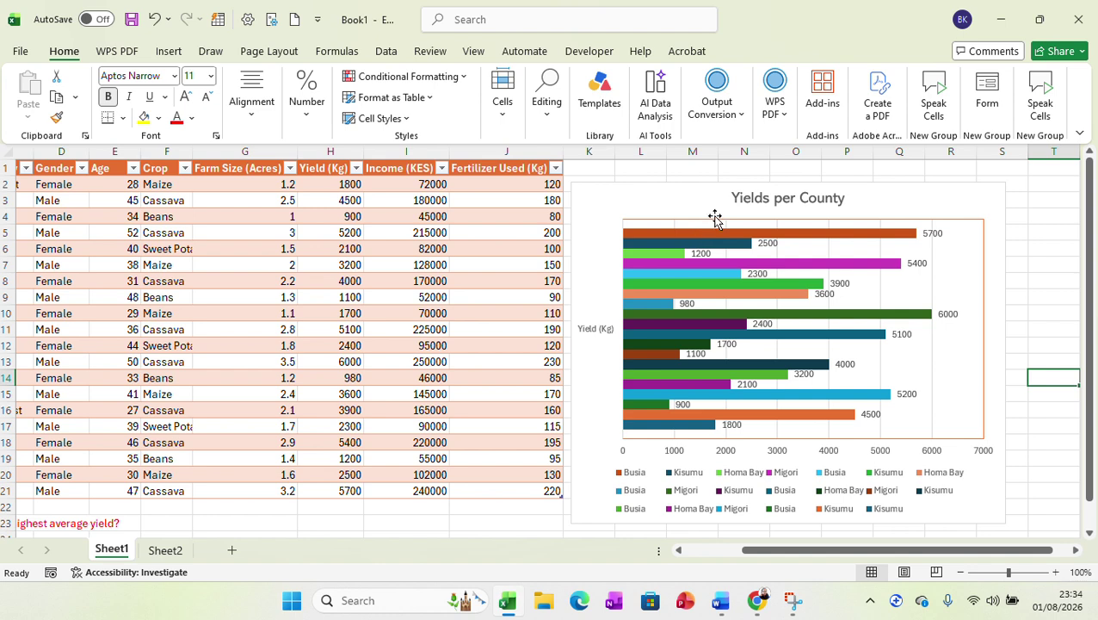
pyautogui.click(759, 198)
pyautogui.click(1031, 265)
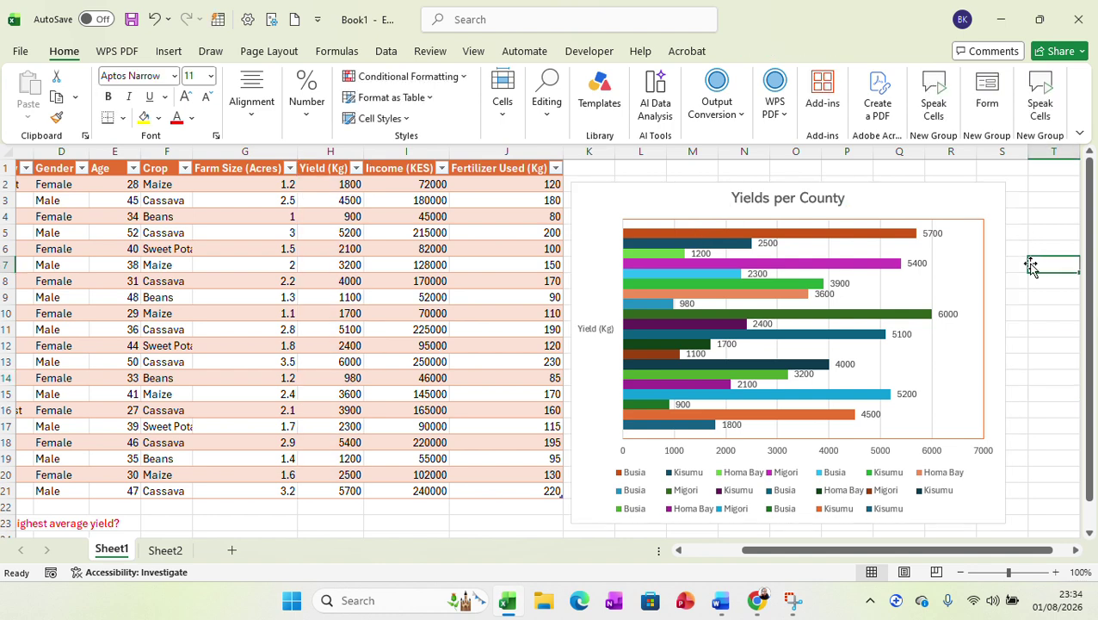